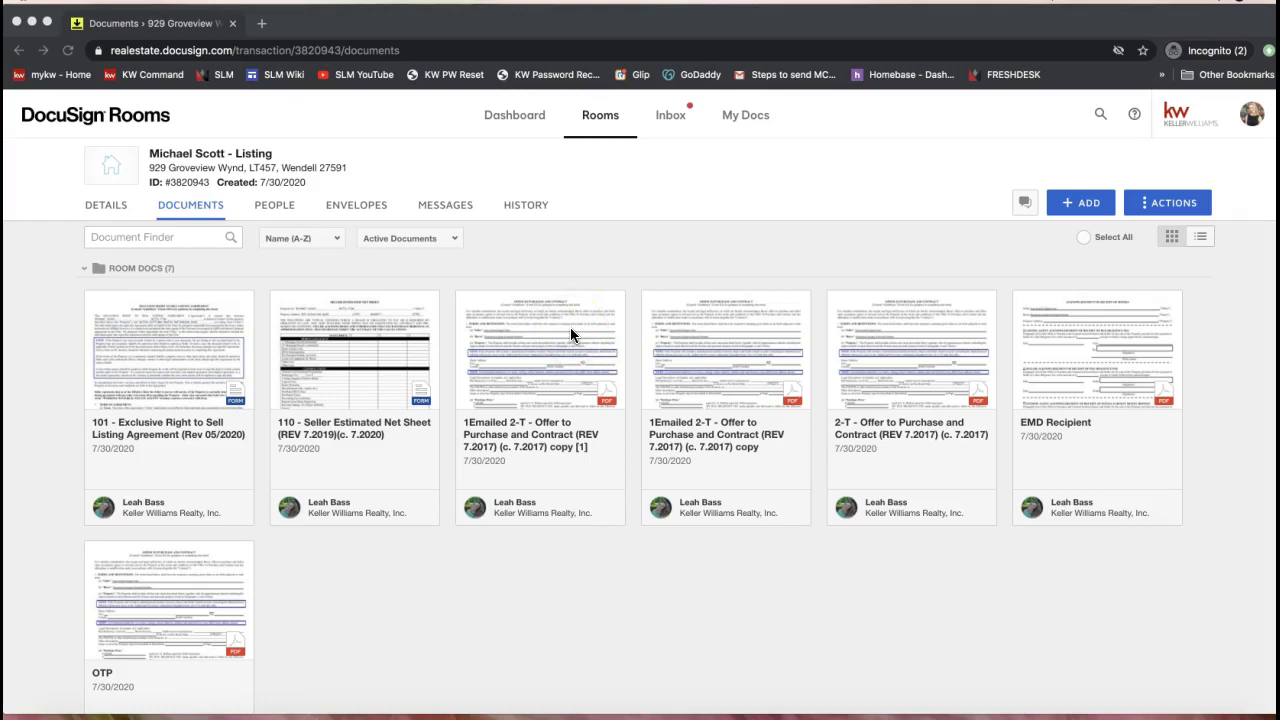
Open the ADD menu listing Computer, DocuSign Forms, zipForm, Box, Dropbox and Google Drive
left_click(1084, 201)
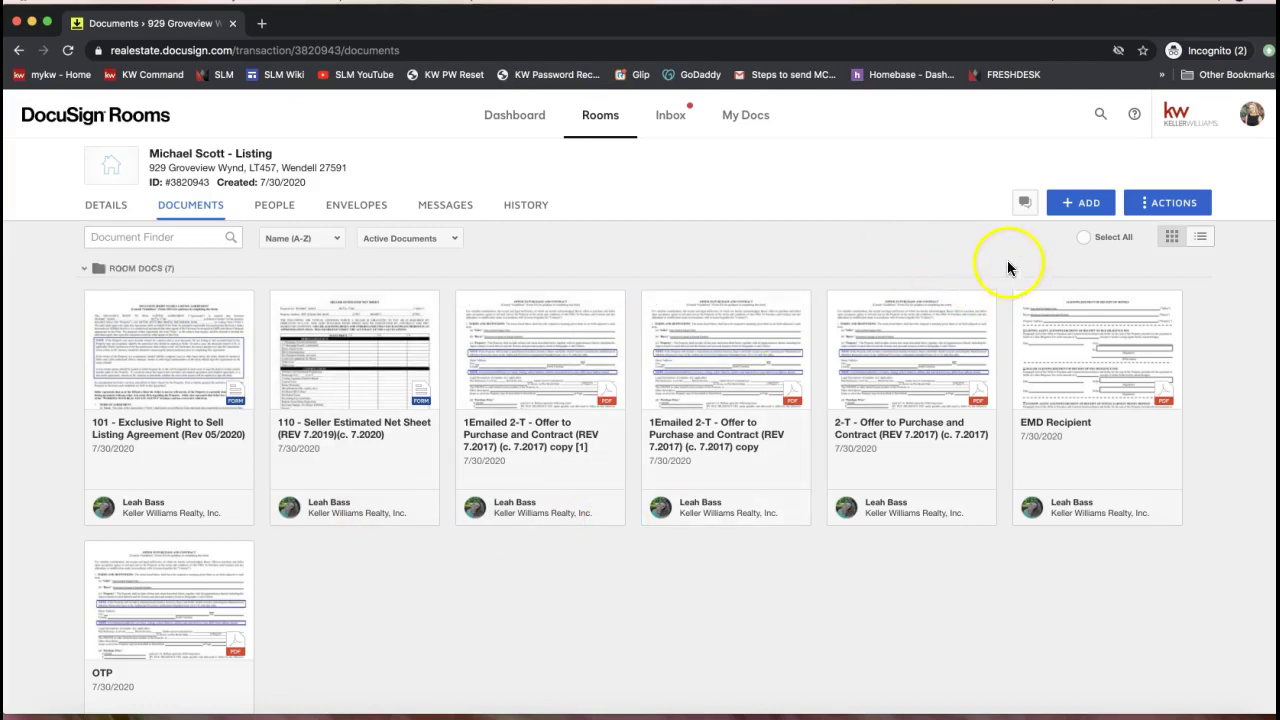
left_click(1087, 208)
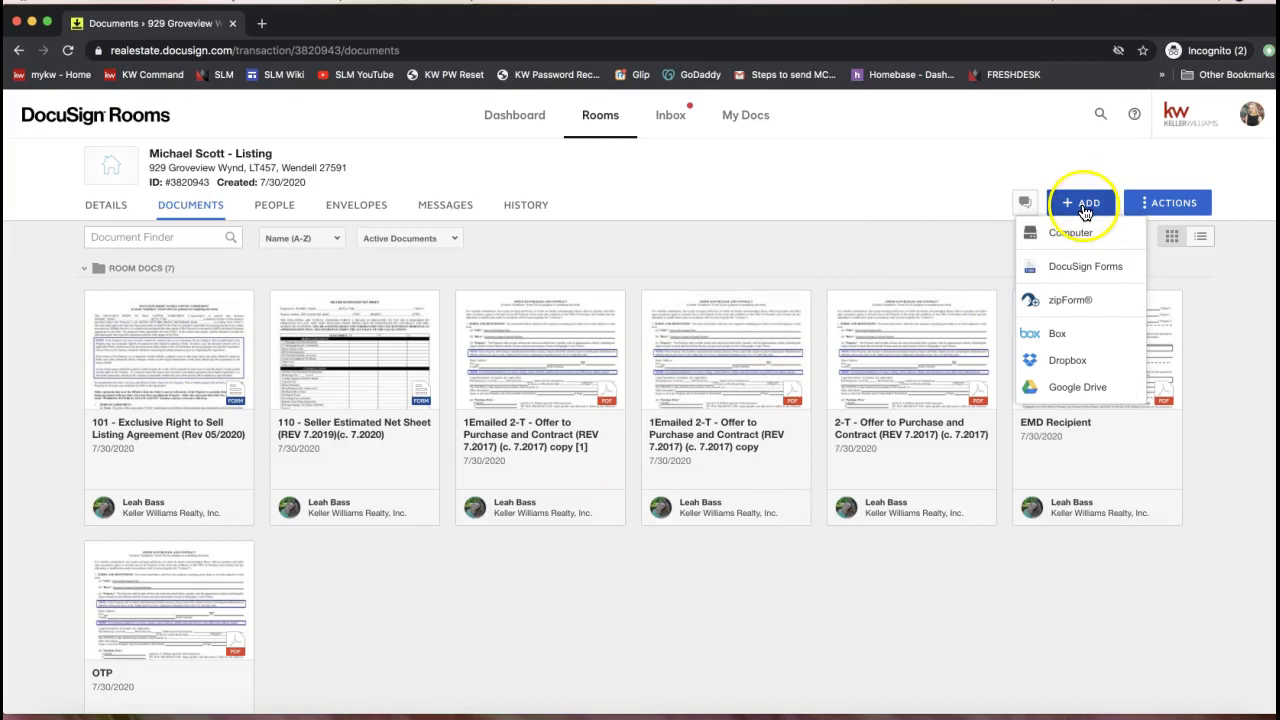
Close the sources list and open the 101 - Exclusive Right to Sell Listing Agreement
left_click(198, 215)
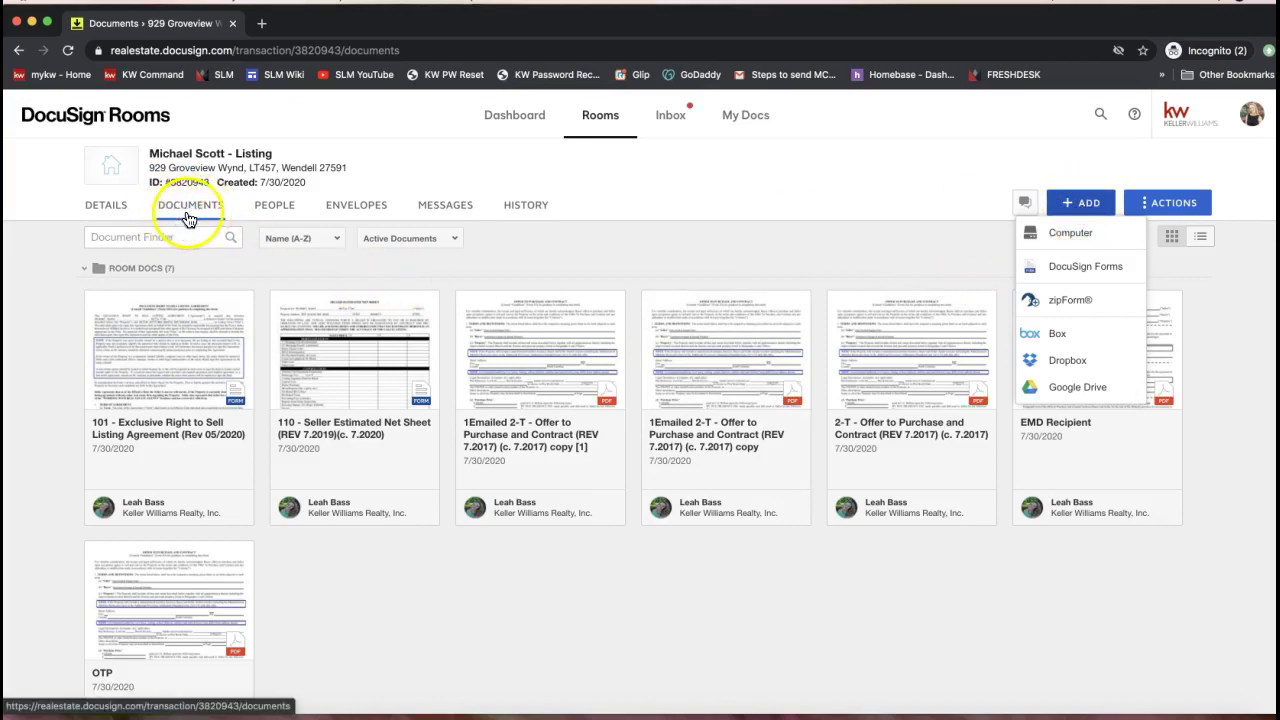
left_click(212, 212)
left_click(205, 217)
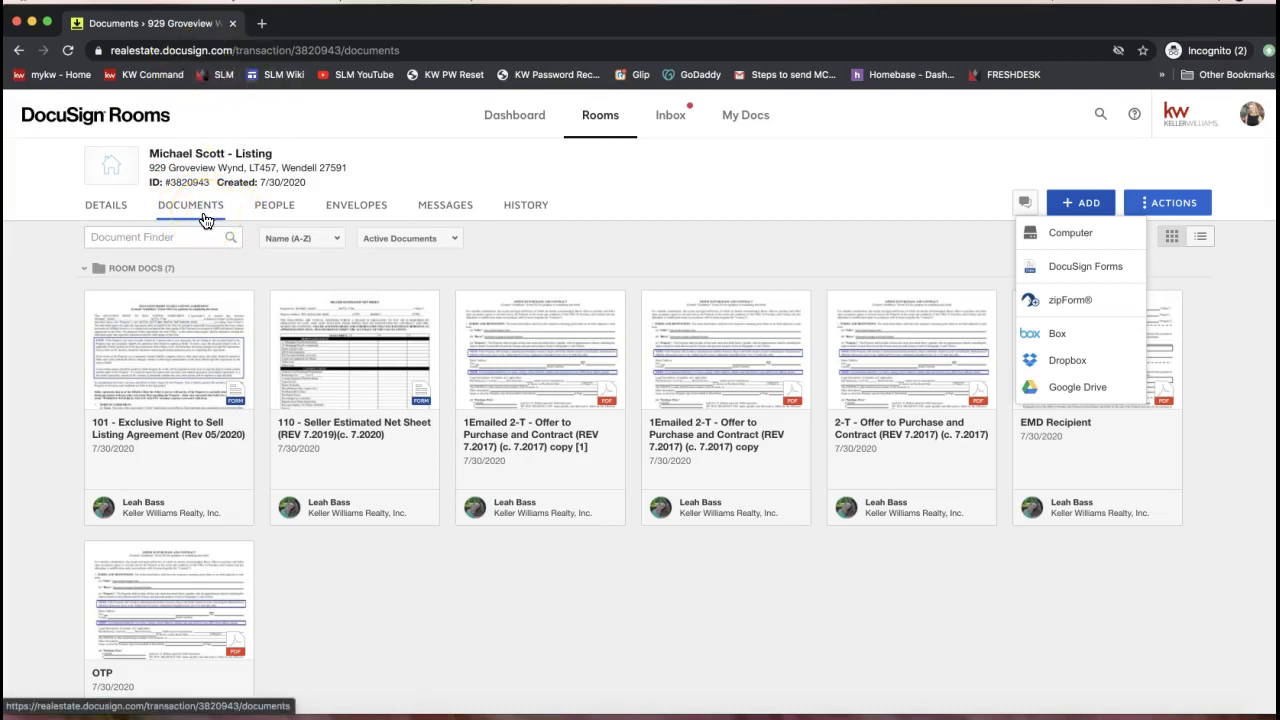
left_click(1086, 203)
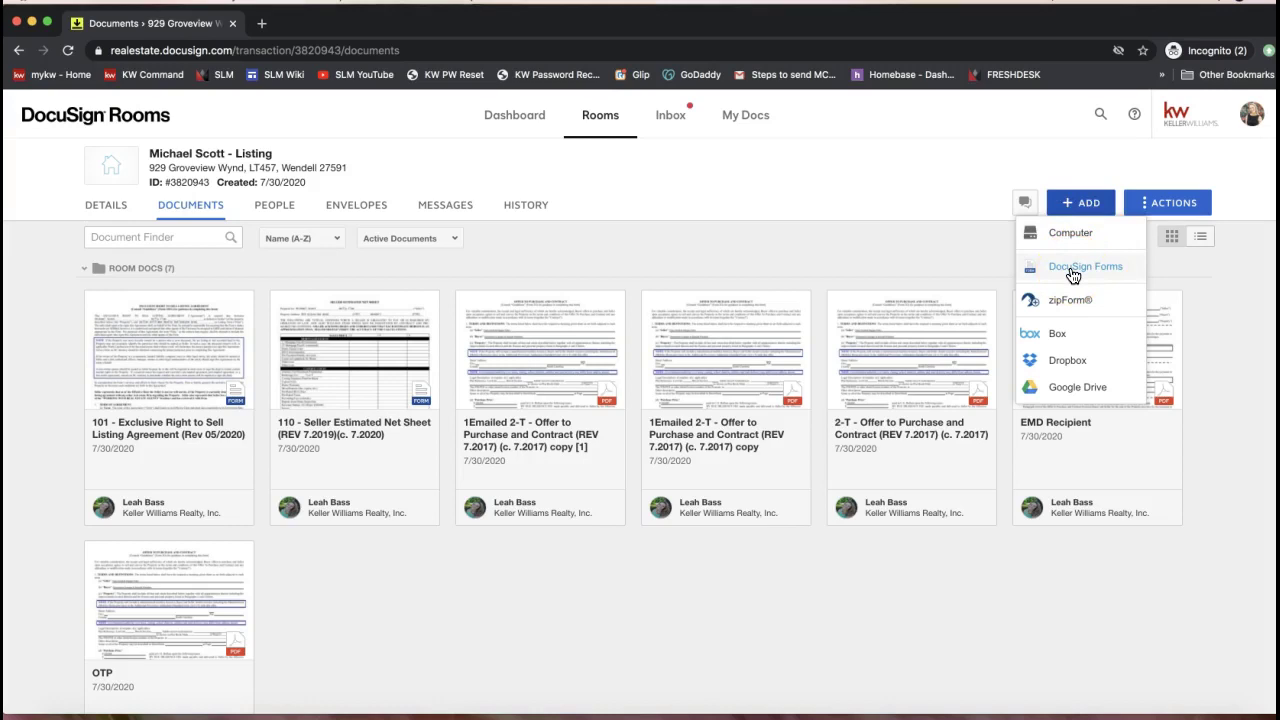
left_click(1070, 233)
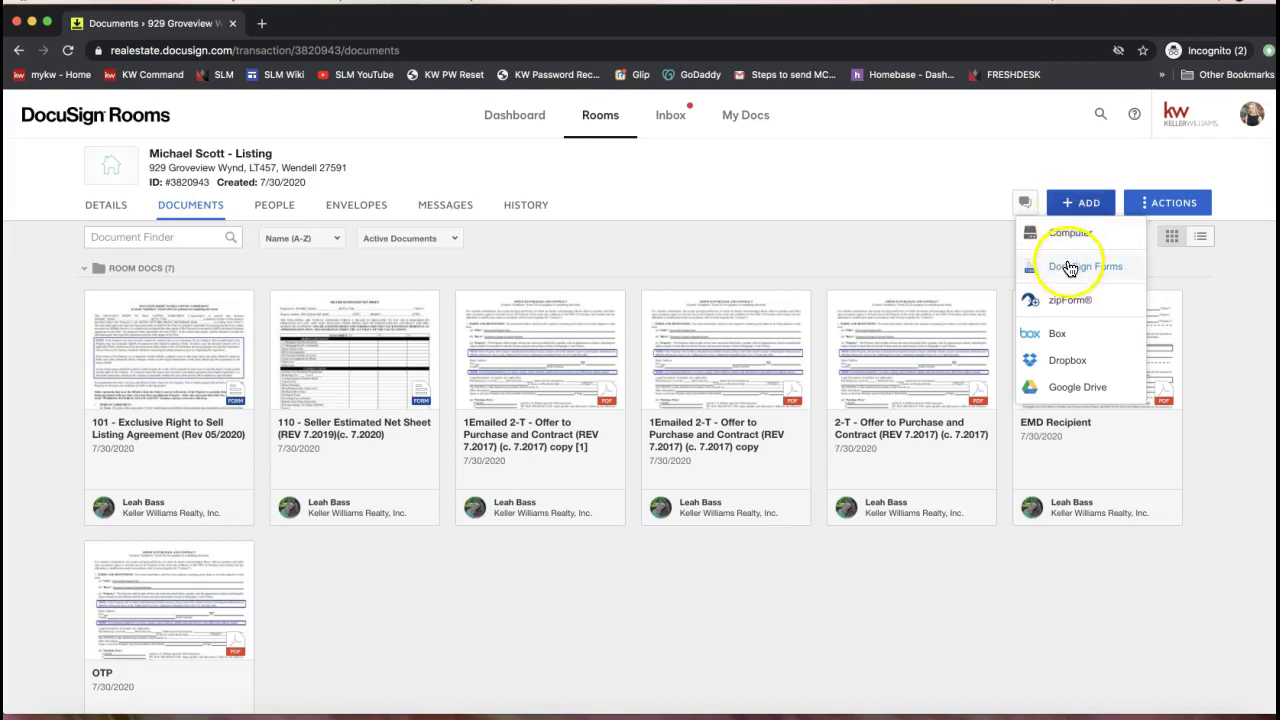
left_click(442, 280)
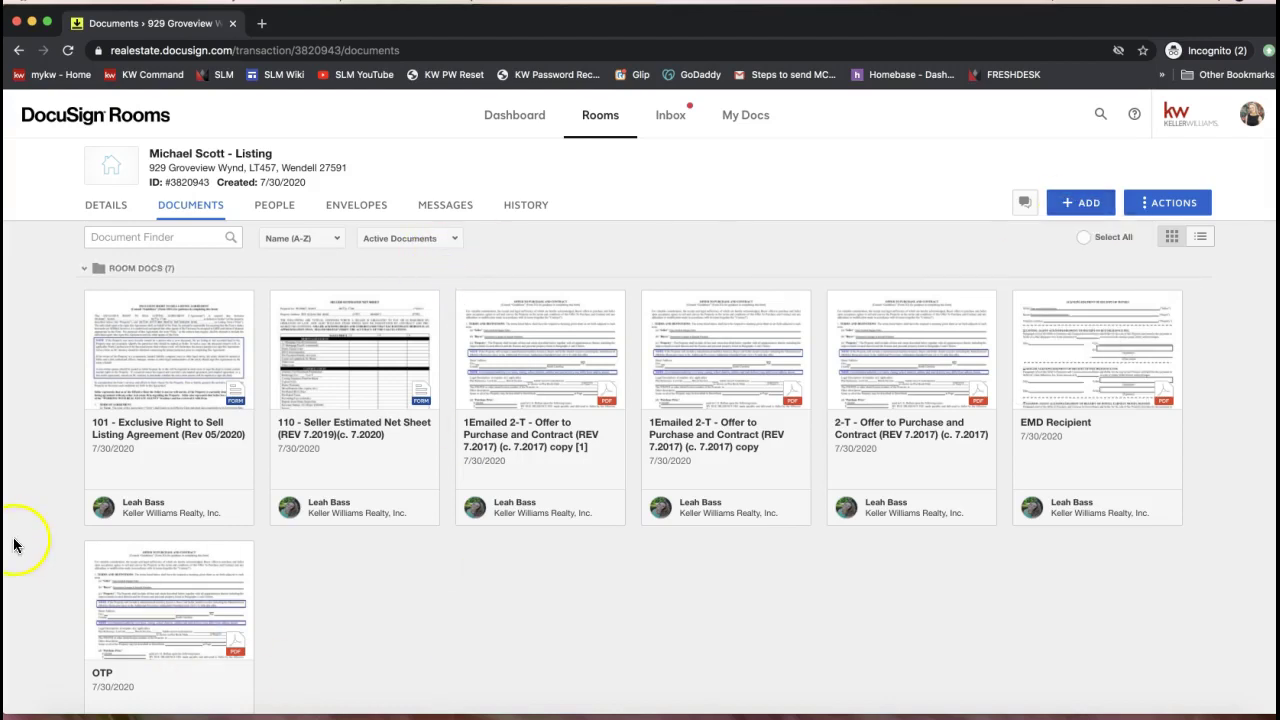
left_click(165, 377)
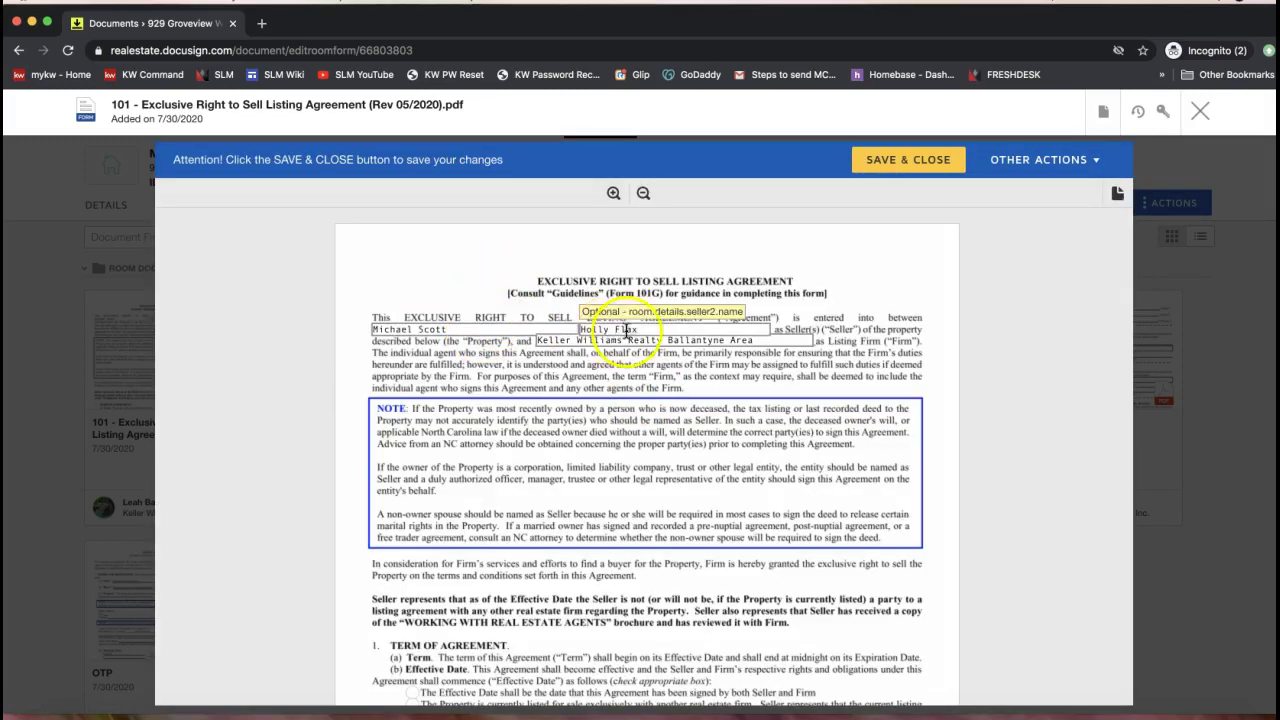
Review the prefilled County, 10/6/2019 expiration date and property address fields
scroll(771, 444, "down", 5)
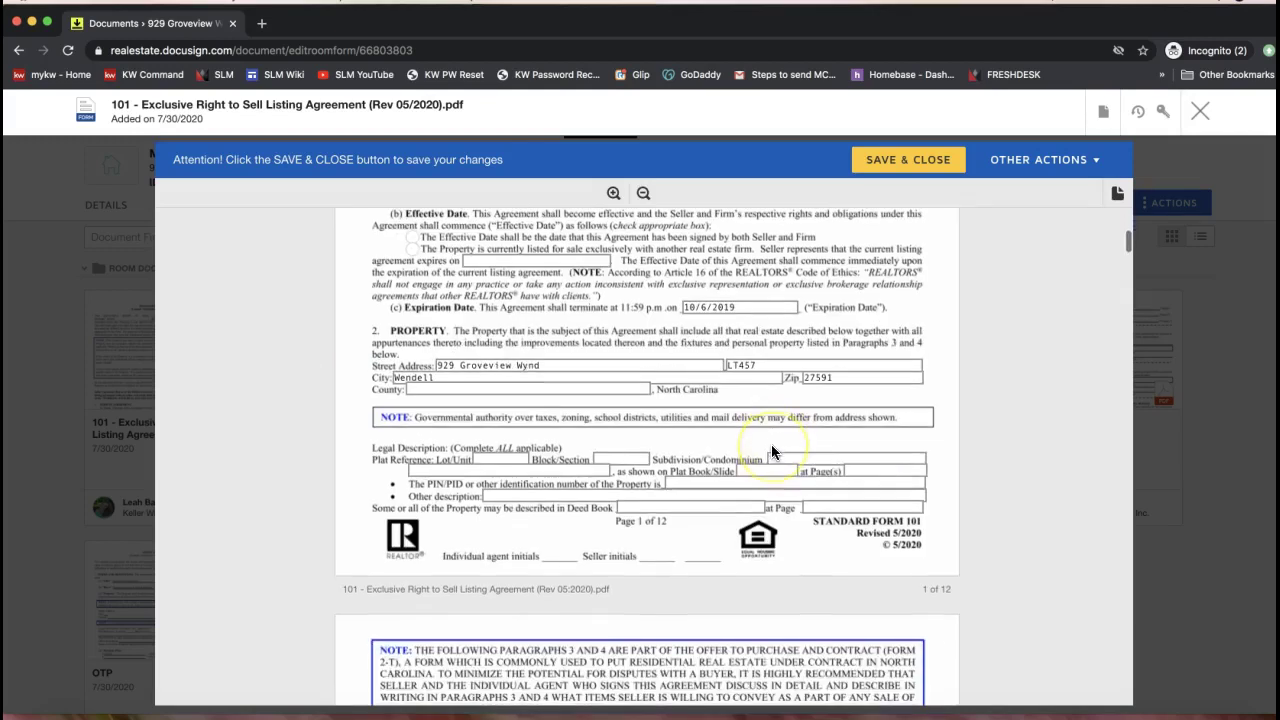
left_click(540, 421)
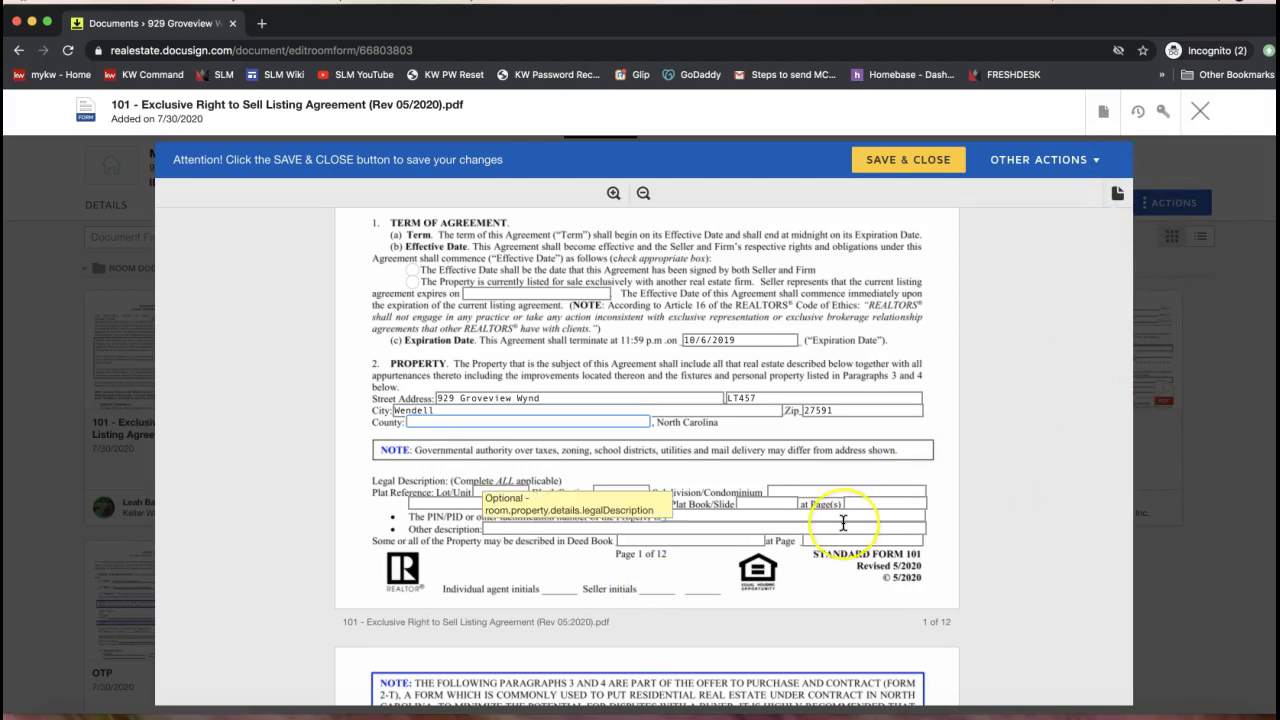
scroll(600, 510, "up", 1)
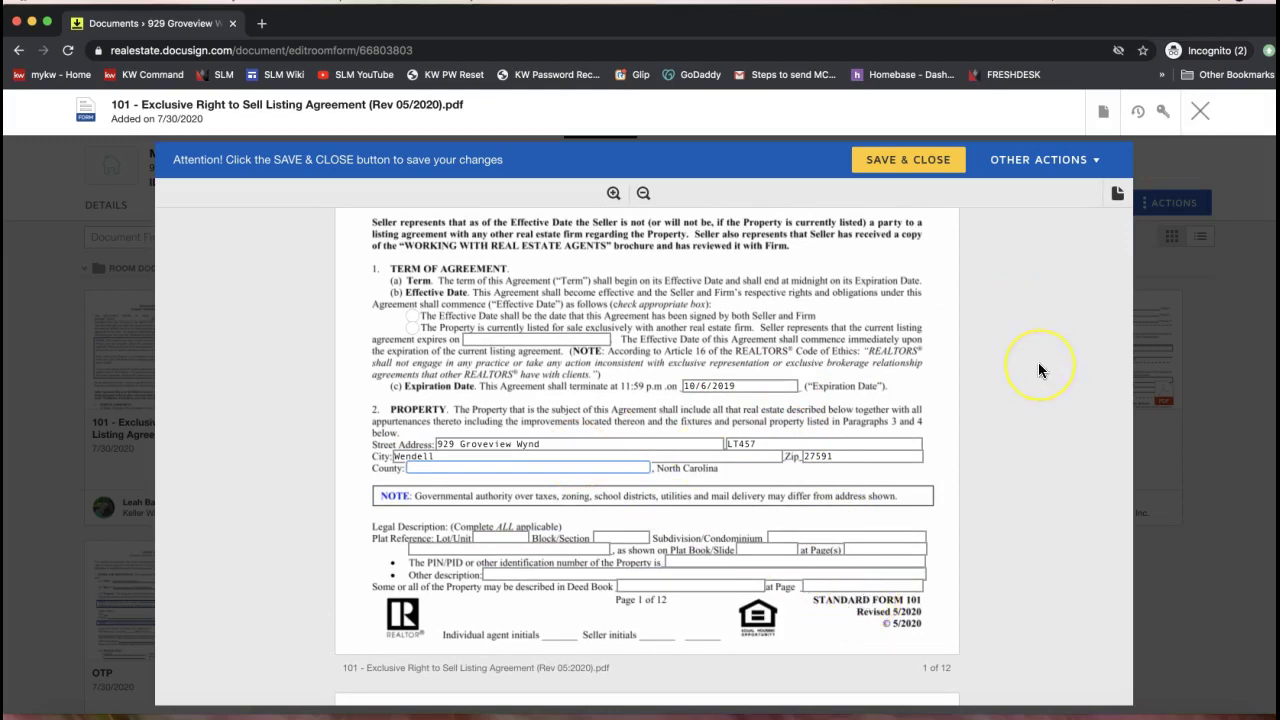
scroll(1038, 364, "up", 1)
scroll(1038, 370, "up", 3)
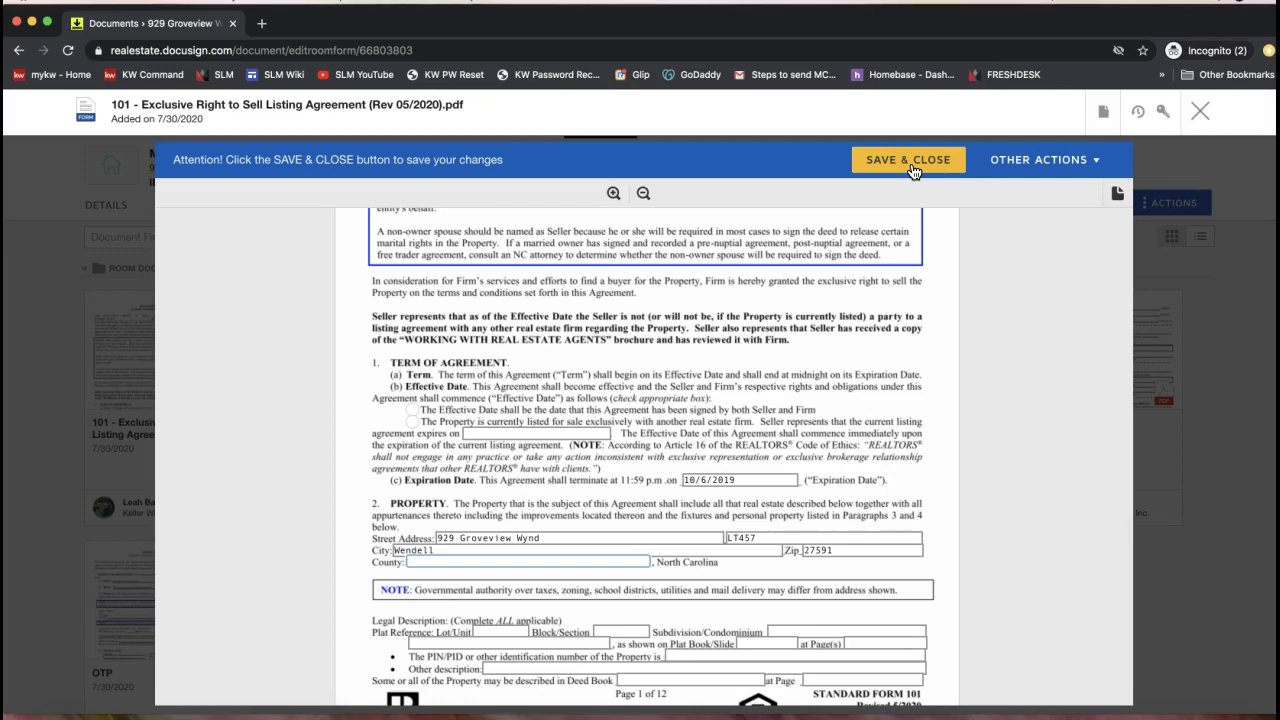
left_click(913, 172)
left_click(757, 443)
left_click(901, 172)
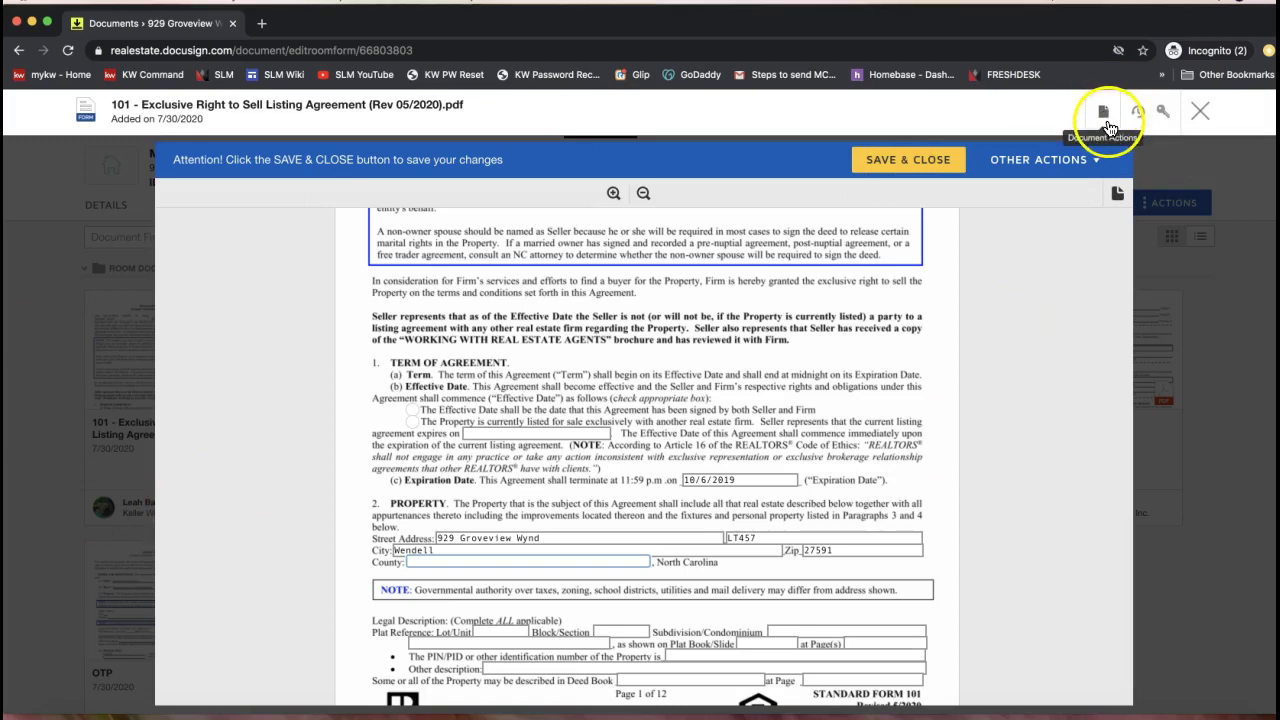
Create a 'Please DocuSign' envelope from the agreement through Document Actions > DocuSign
left_click(1106, 128)
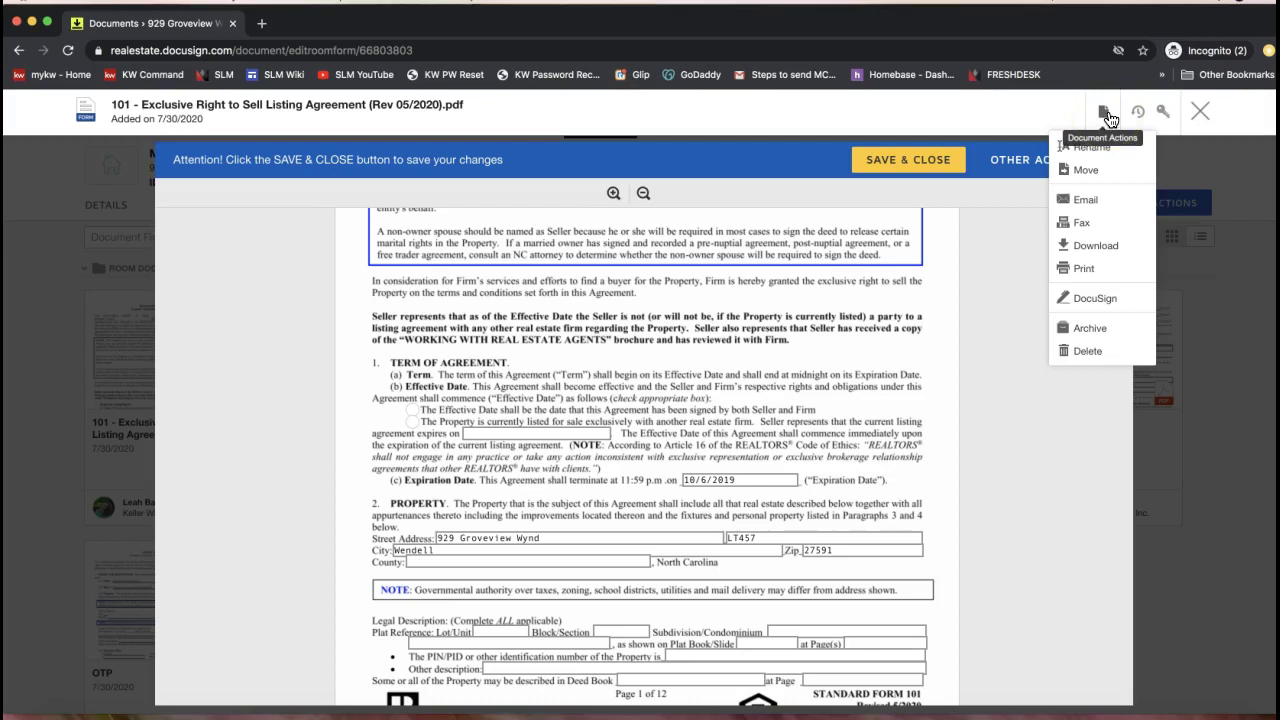
left_click(1092, 300)
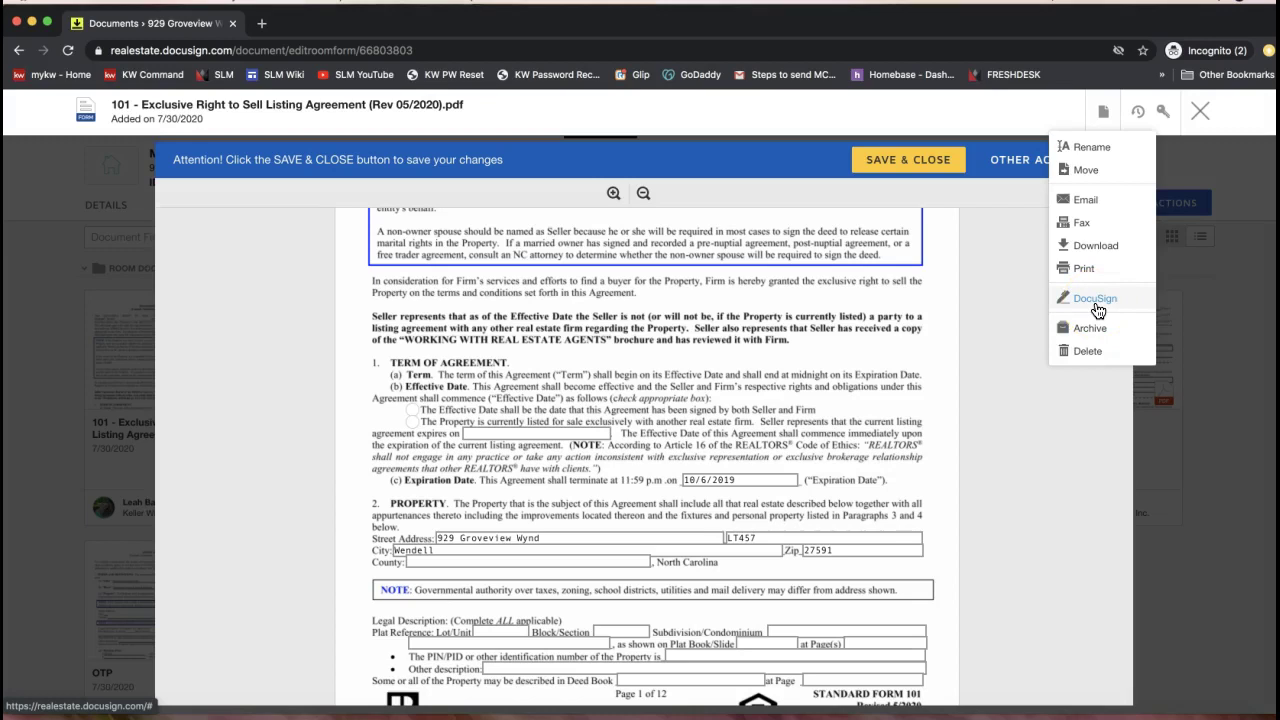
left_click(1097, 309)
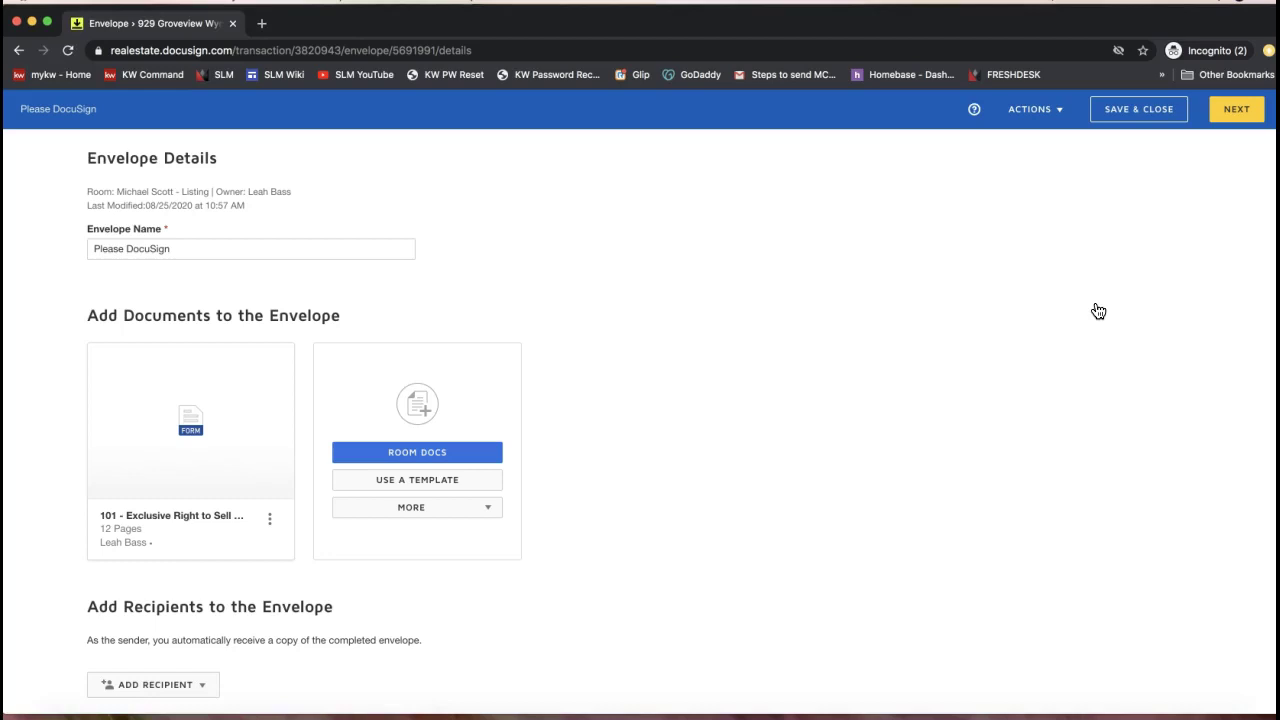
List the agreement's pre-tagged roles: Seller One, Seller Two, Seller Entity and Listing Agent
triple_click(140, 155)
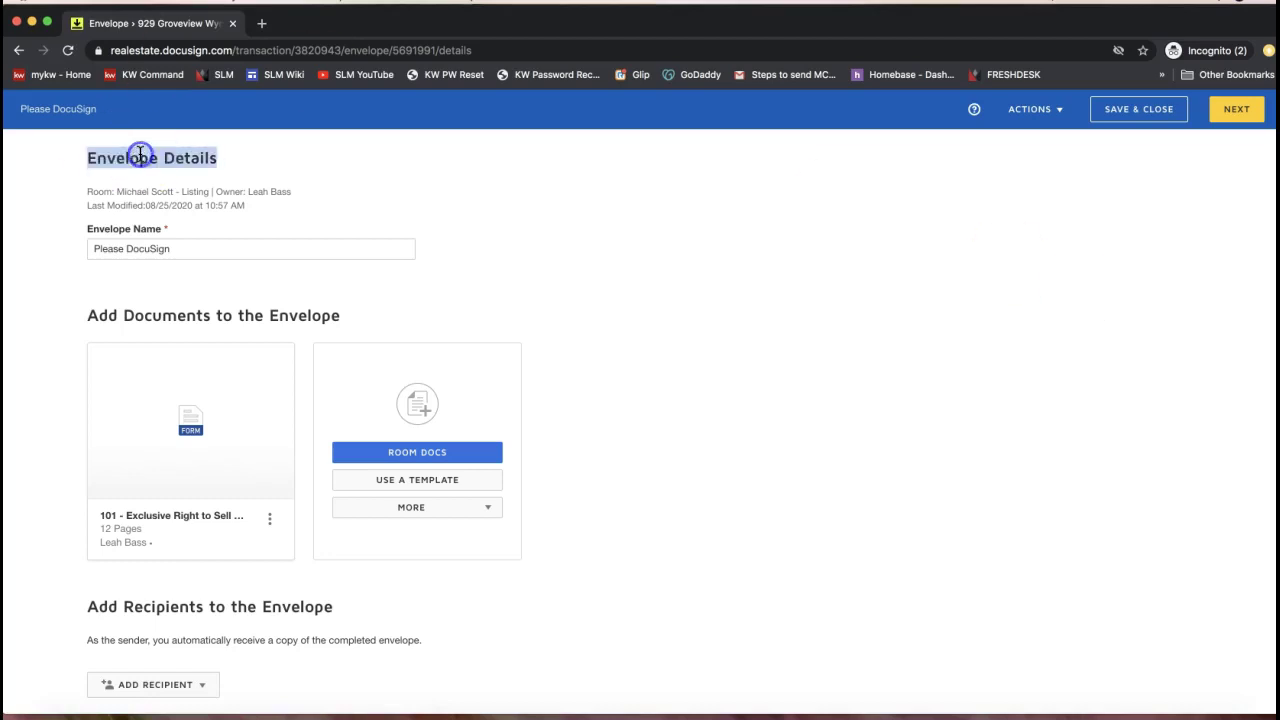
mouse_move(209, 434)
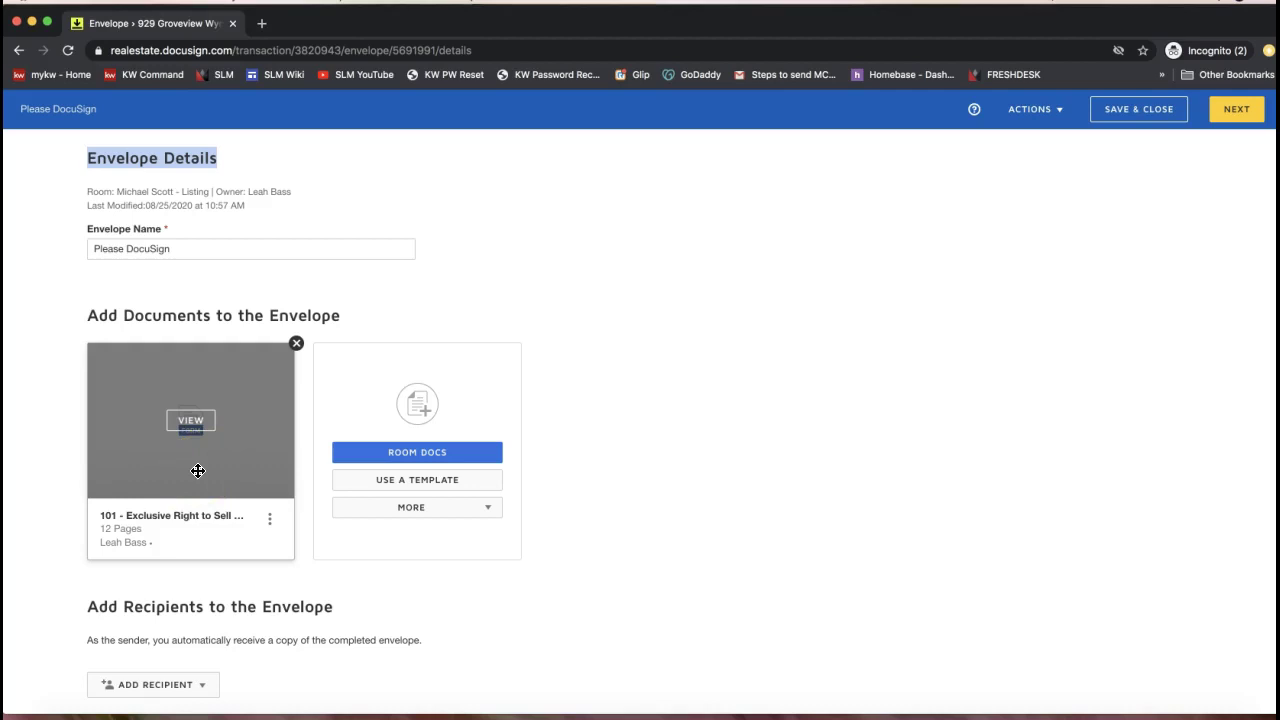
left_click(139, 437)
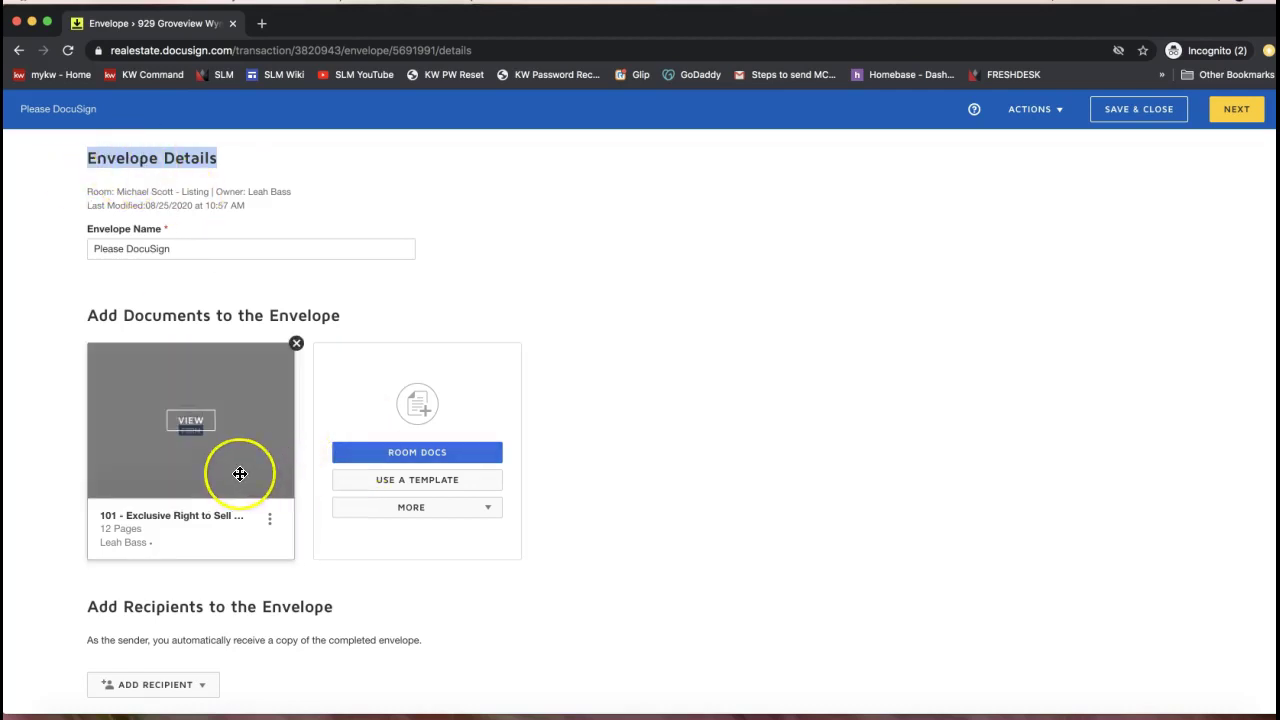
scroll(240, 474, "down", 3)
double_click(165, 371)
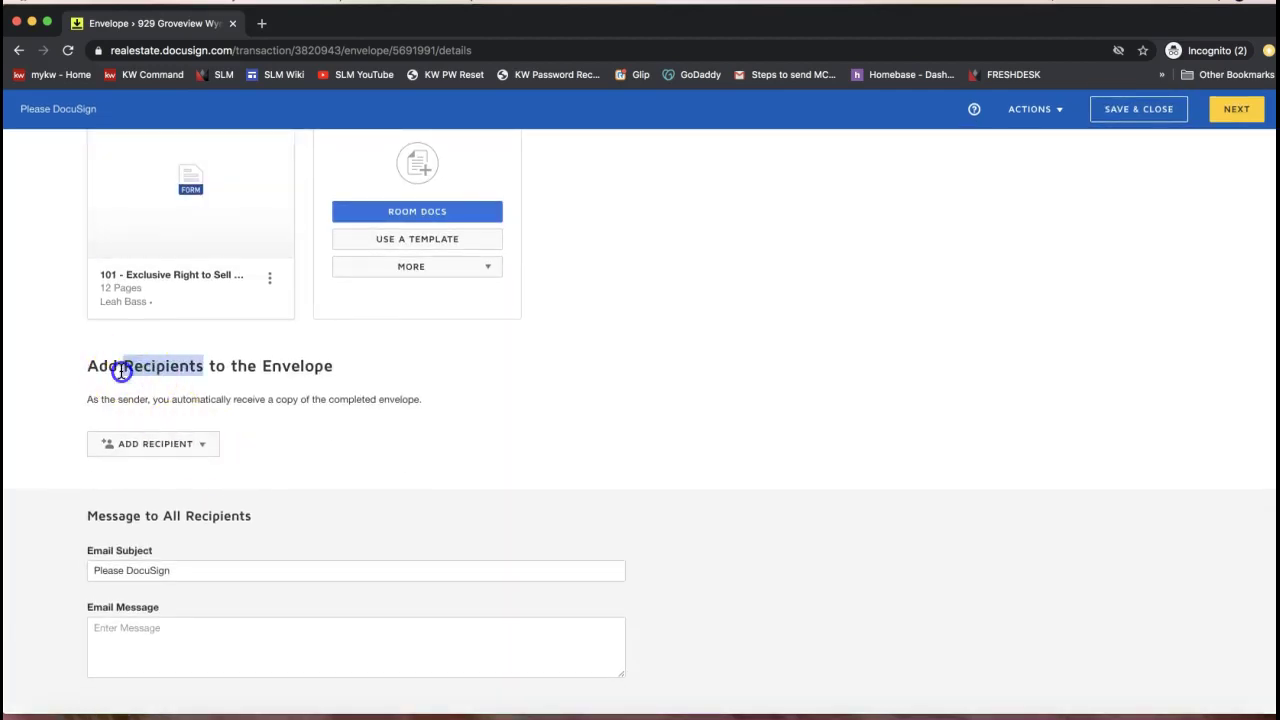
left_click(108, 437)
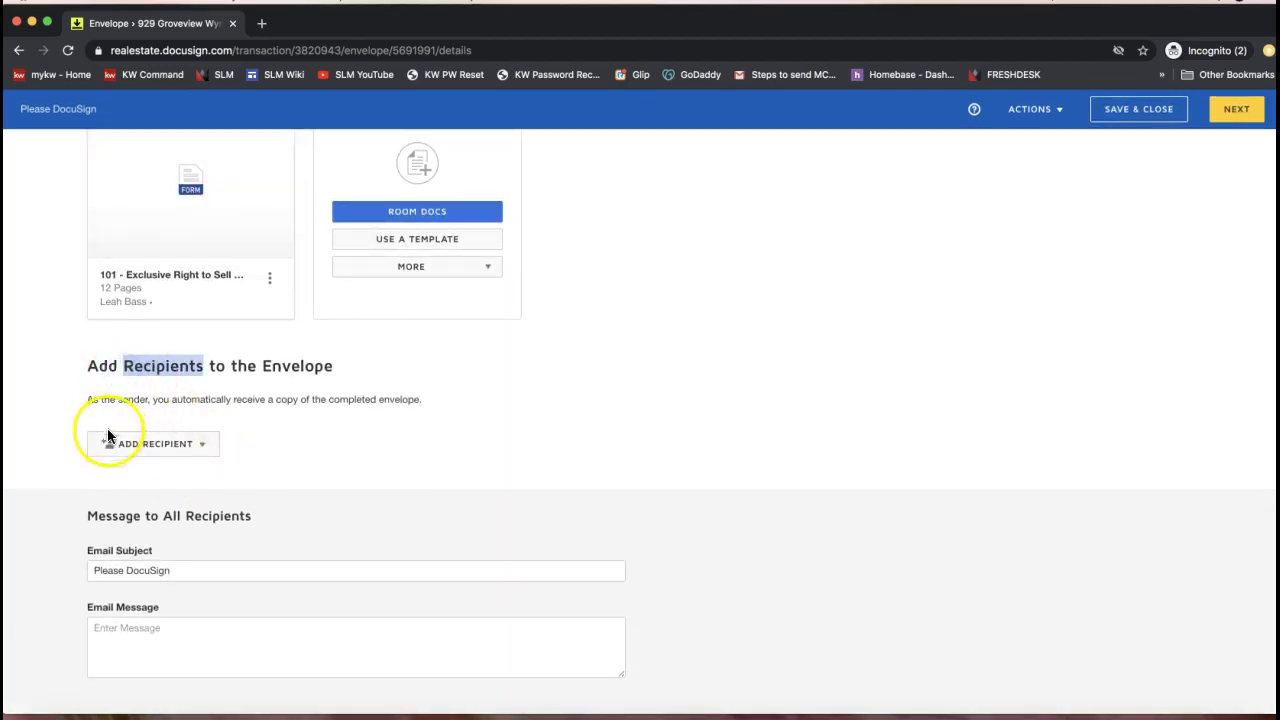
left_click(163, 458)
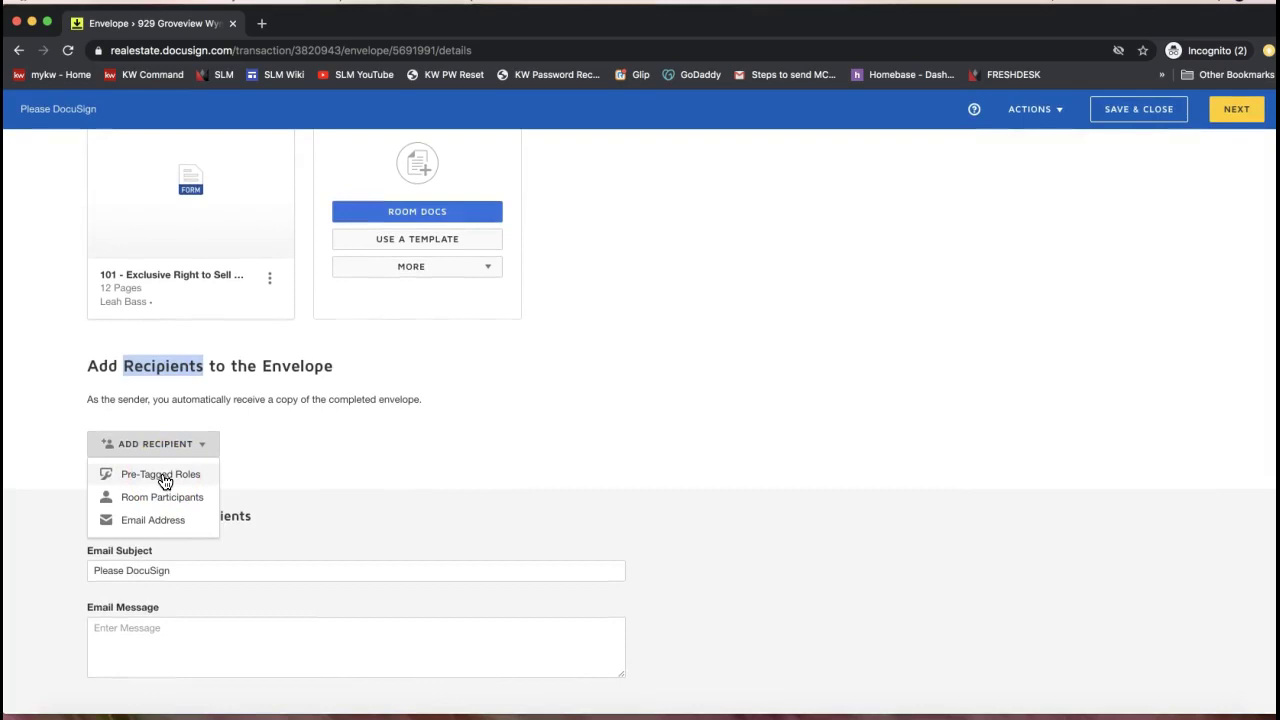
left_click(165, 481)
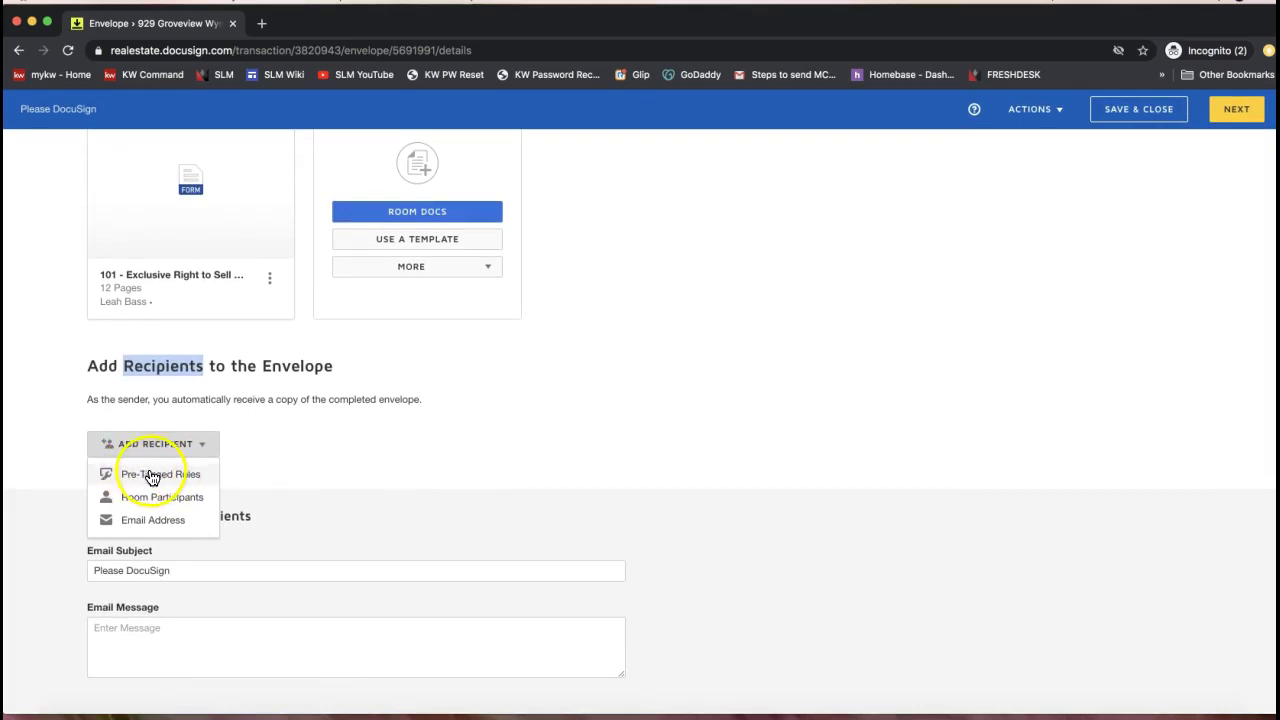
left_click(195, 485)
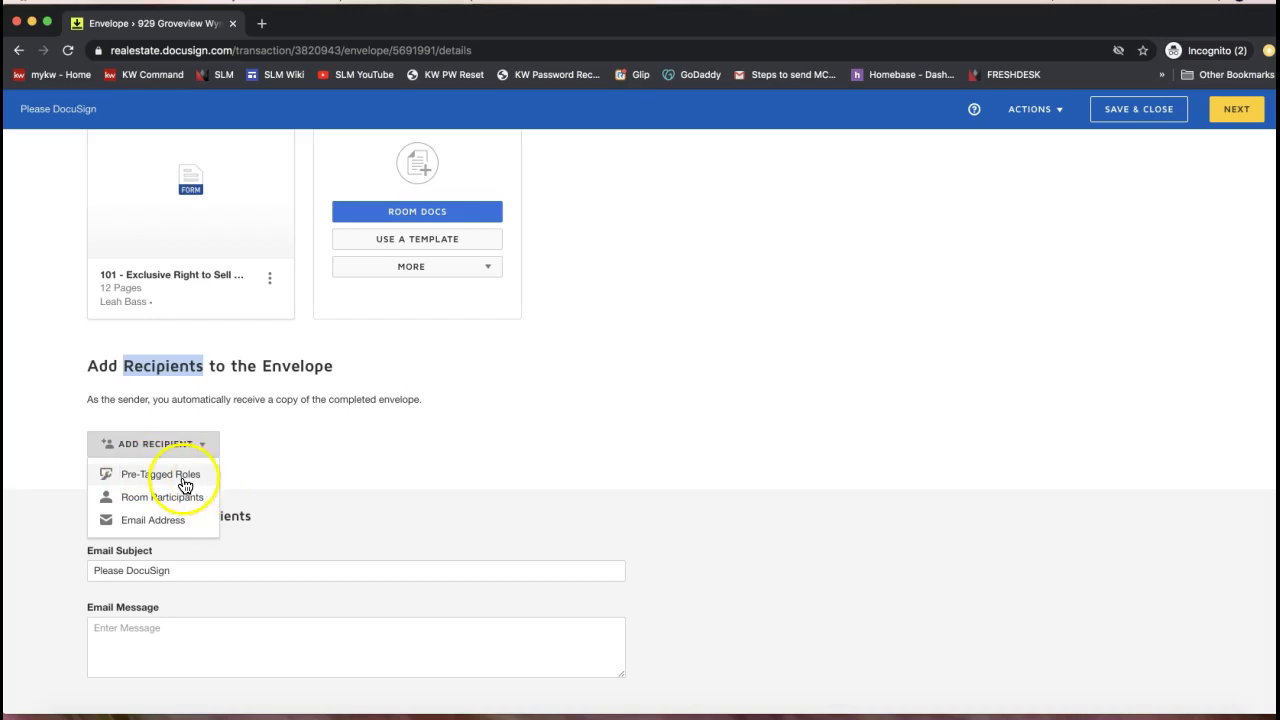
left_click(185, 484)
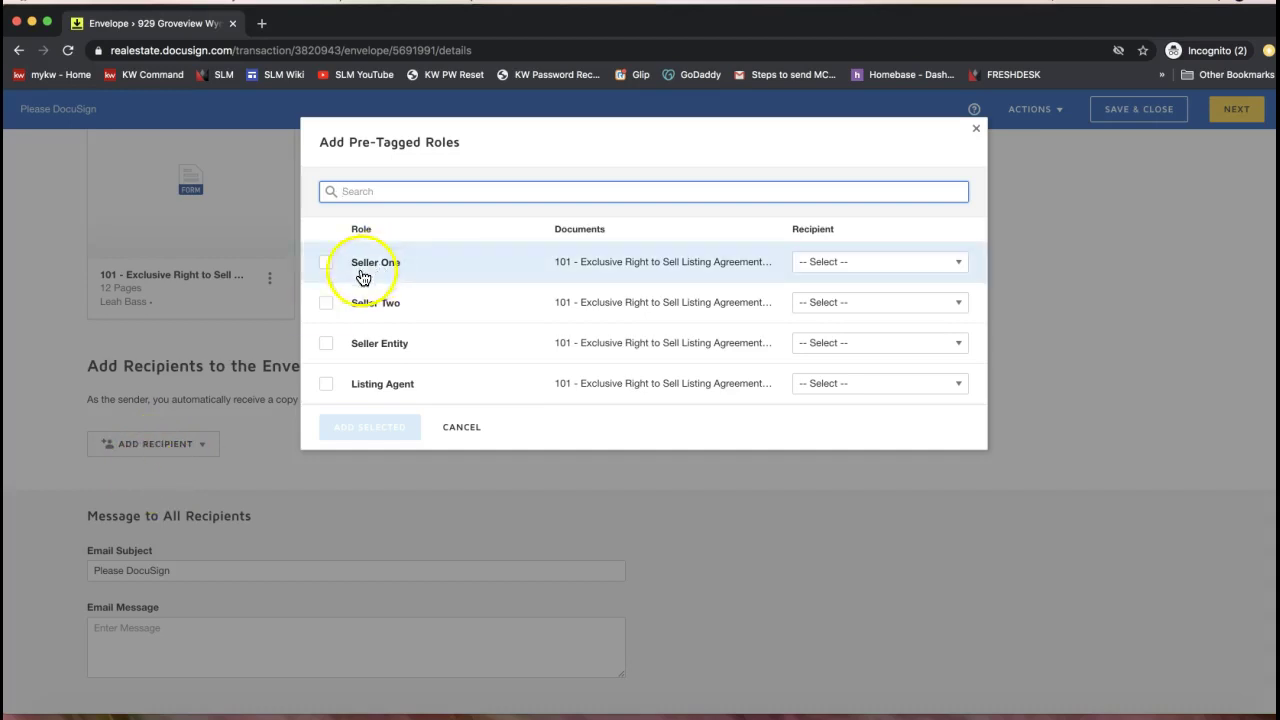
Match contacts to Seller One, Seller Two and Listing Agent, then add them as signers
left_click(327, 264)
left_click(870, 264)
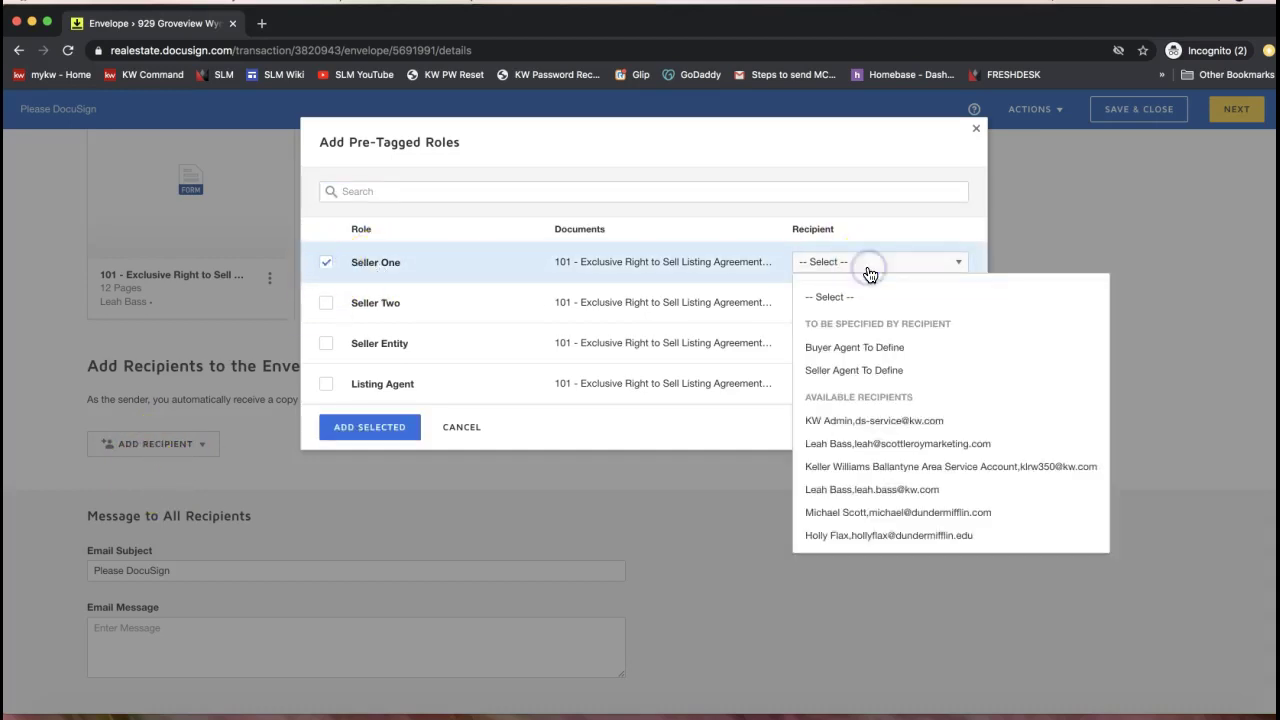
left_click(847, 512)
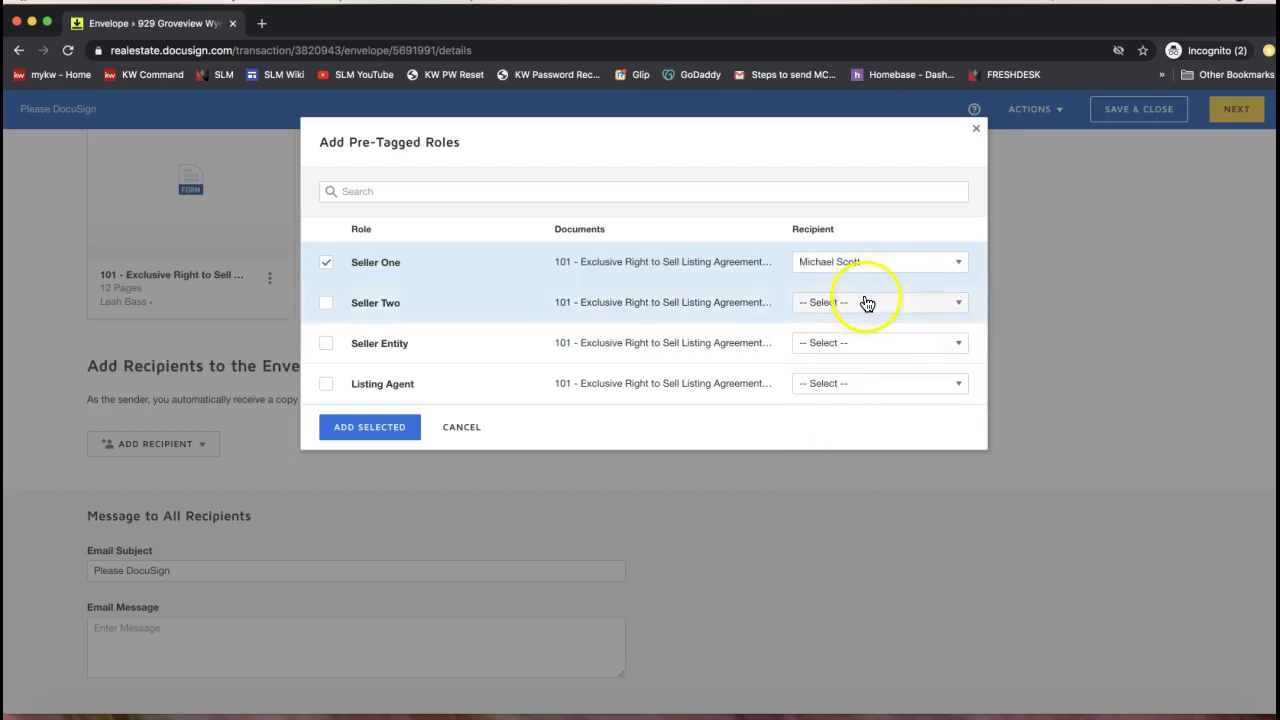
left_click(868, 302)
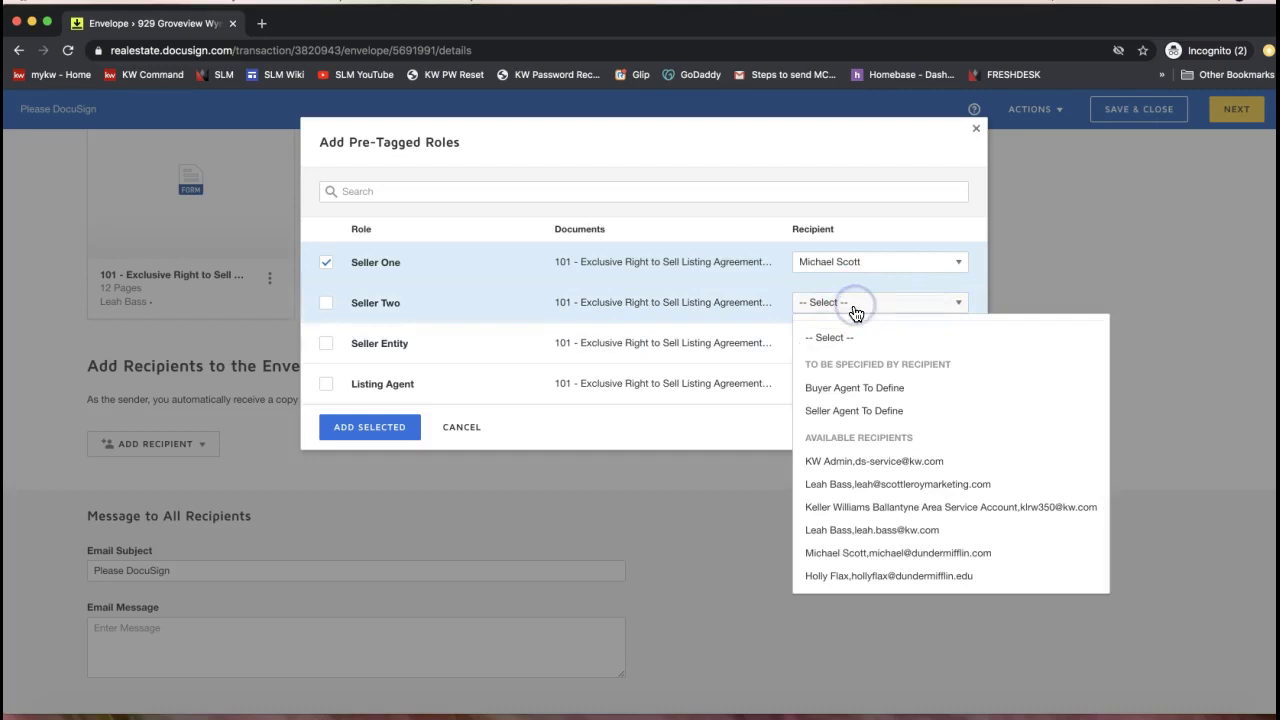
left_click(866, 578)
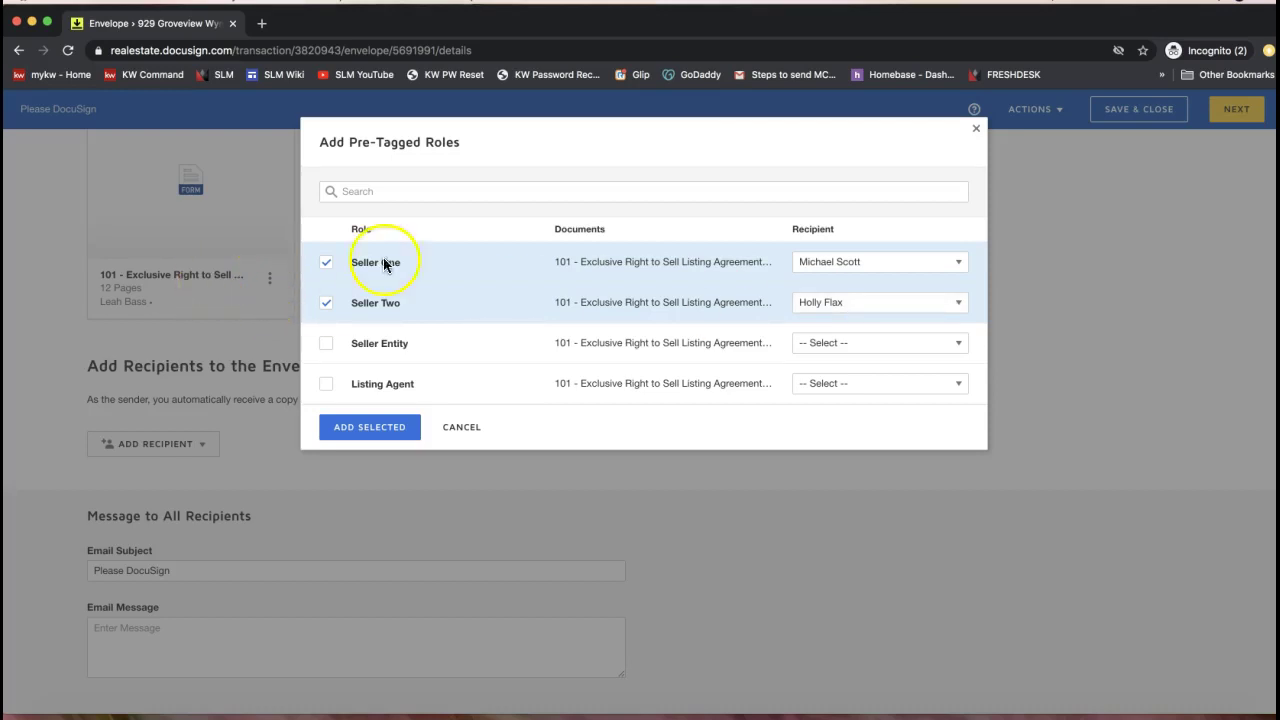
left_click(844, 314)
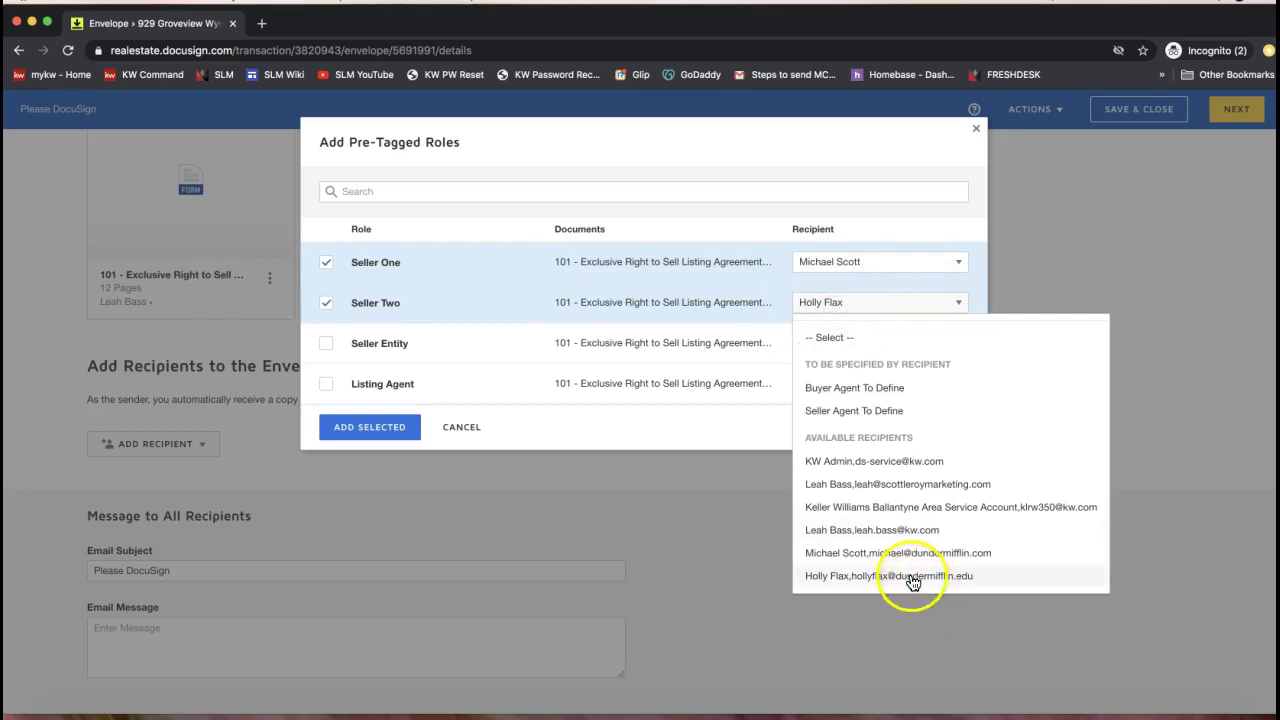
left_click(532, 416)
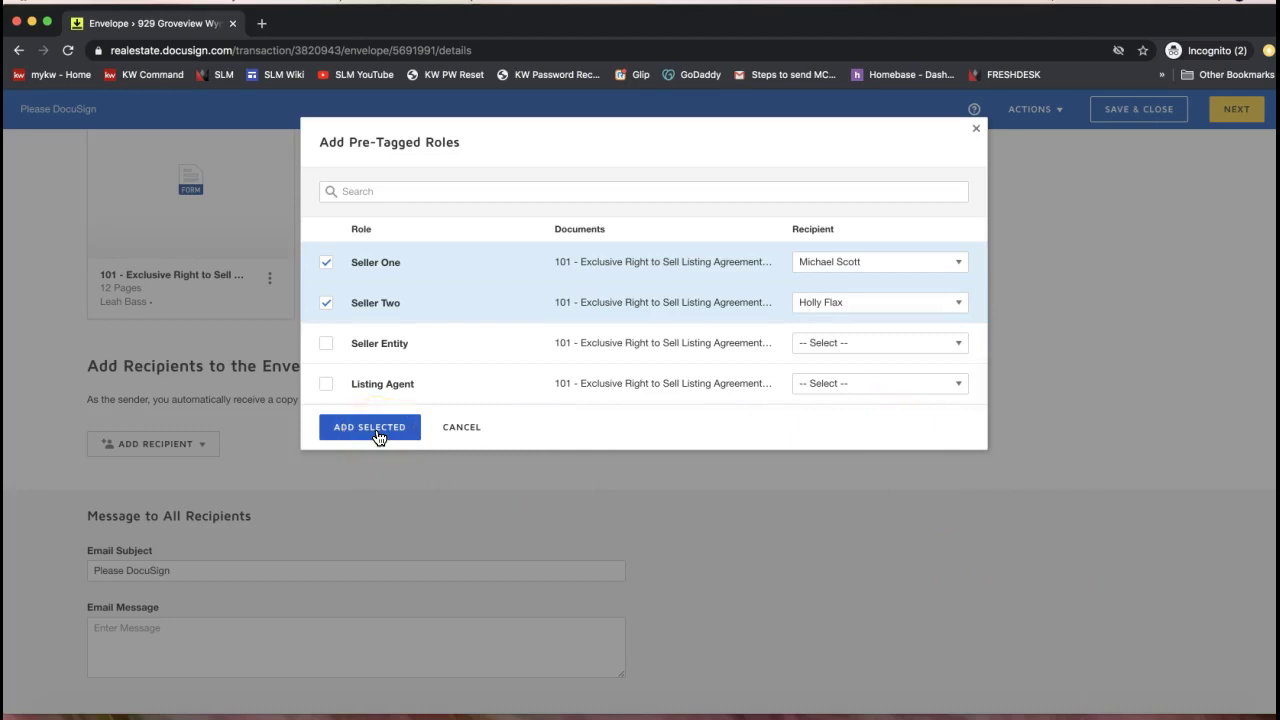
left_click(861, 386)
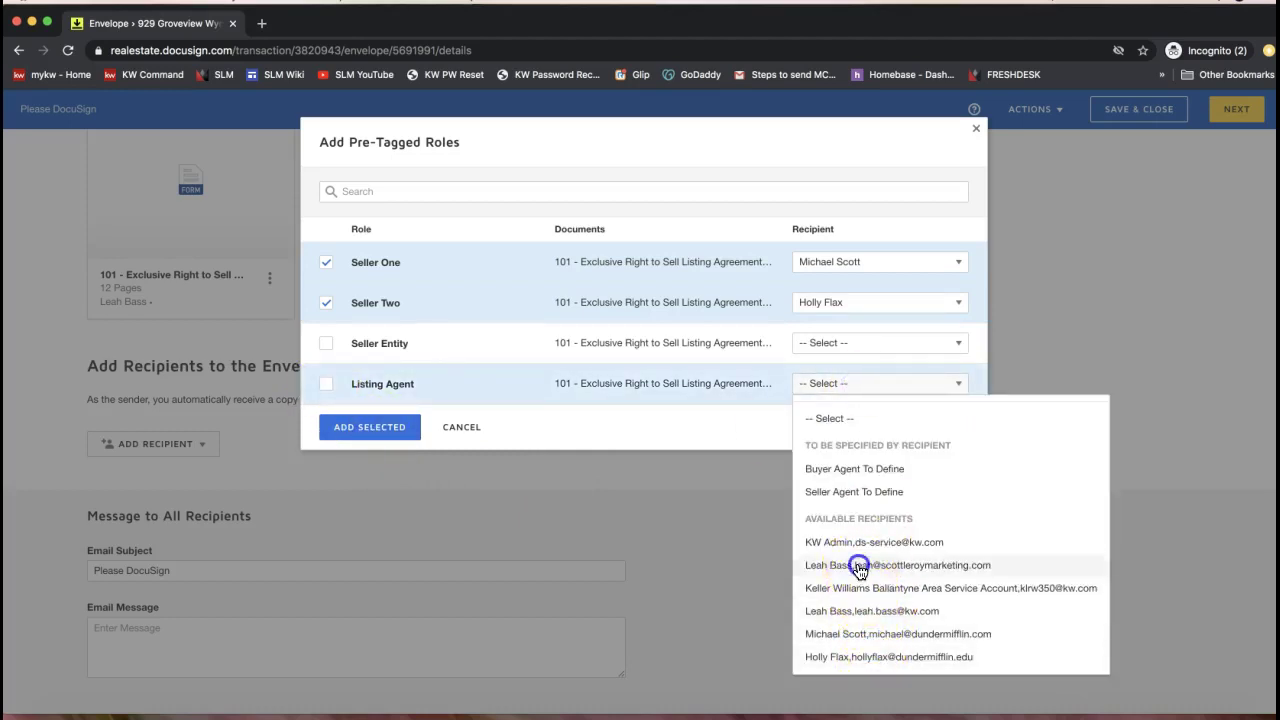
left_click(857, 565)
left_click(352, 431)
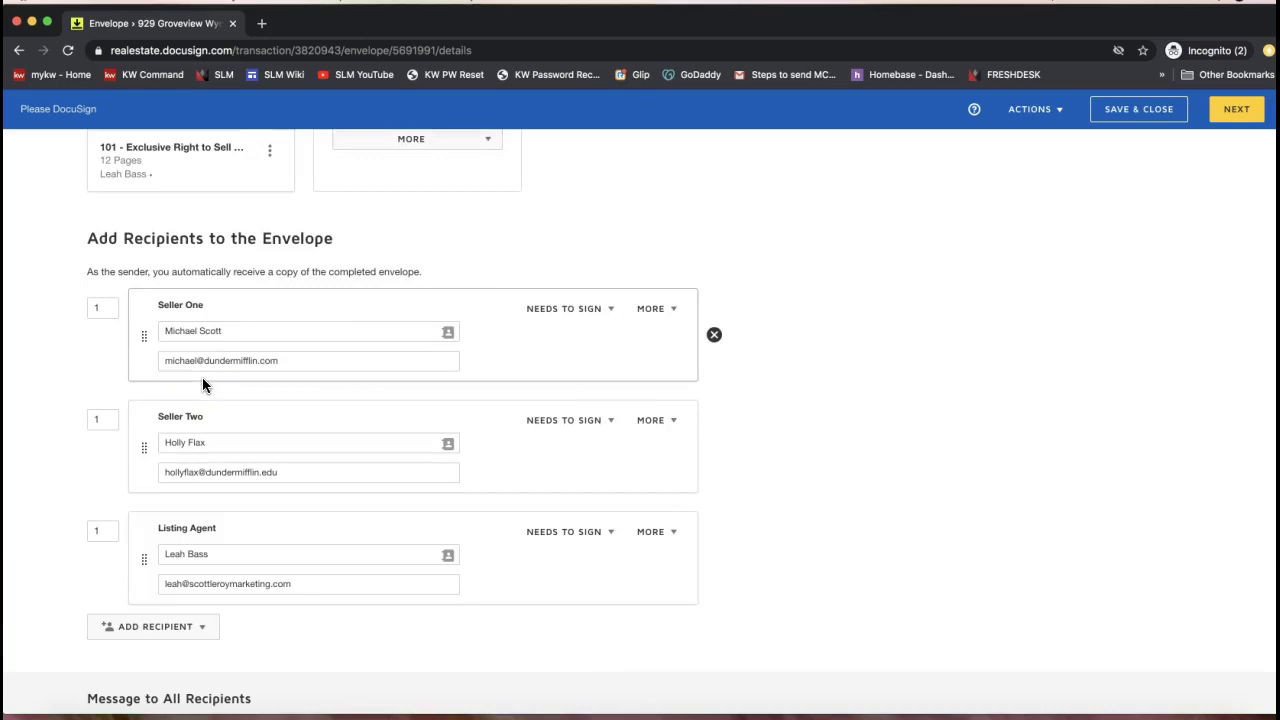
left_click(103, 307)
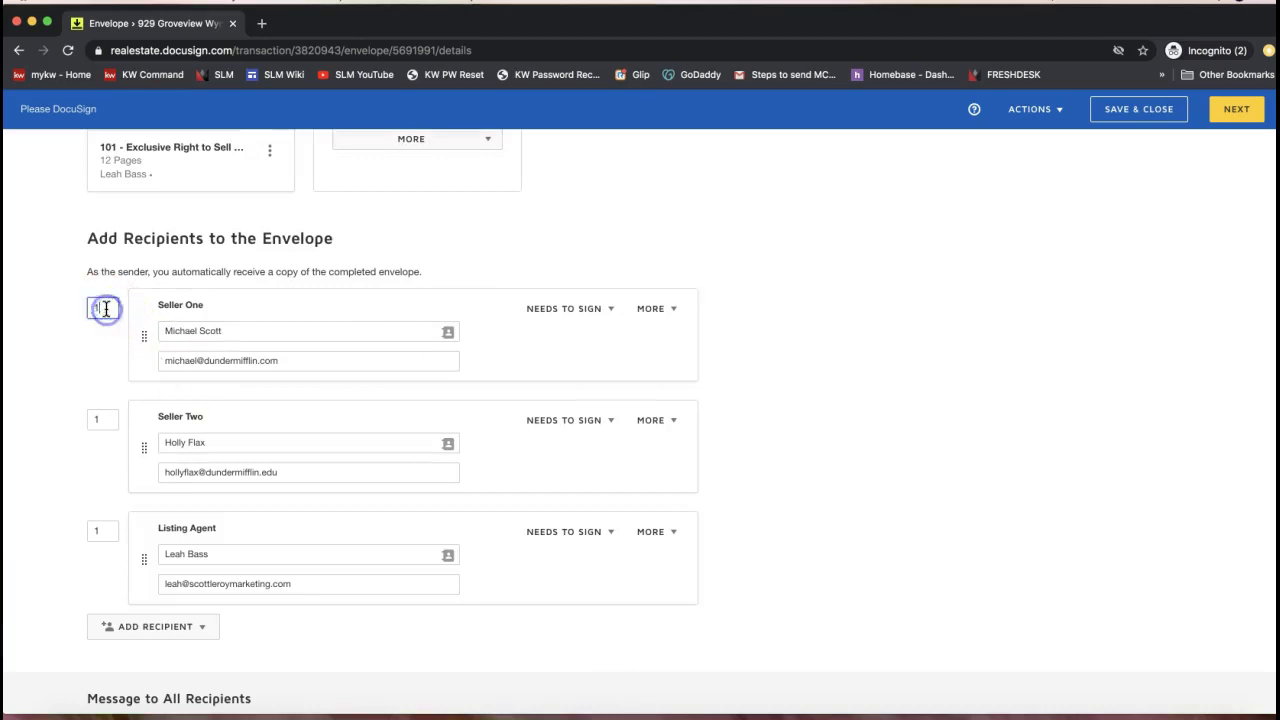
left_click(110, 419)
left_click(102, 529)
scroll(191, 538, "down", 1)
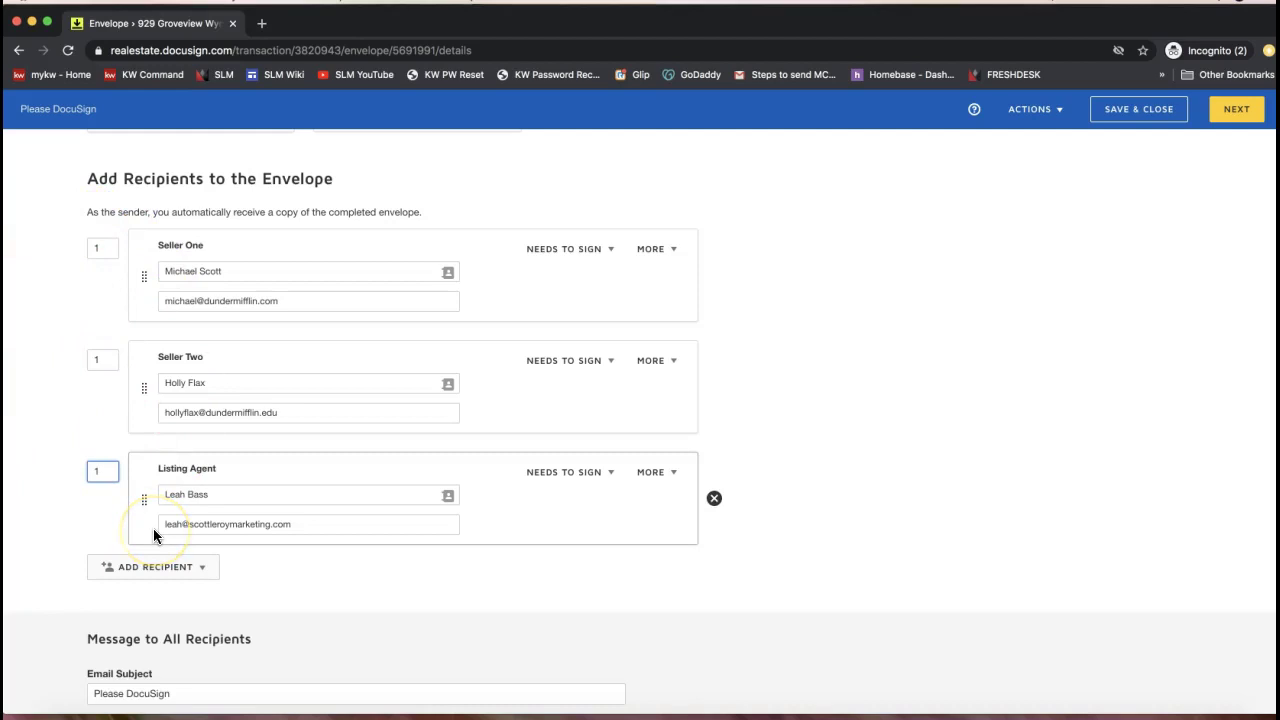
Keep all three recipients at routing order 1 as Needs to Sign, then show recipient options
left_click(103, 478)
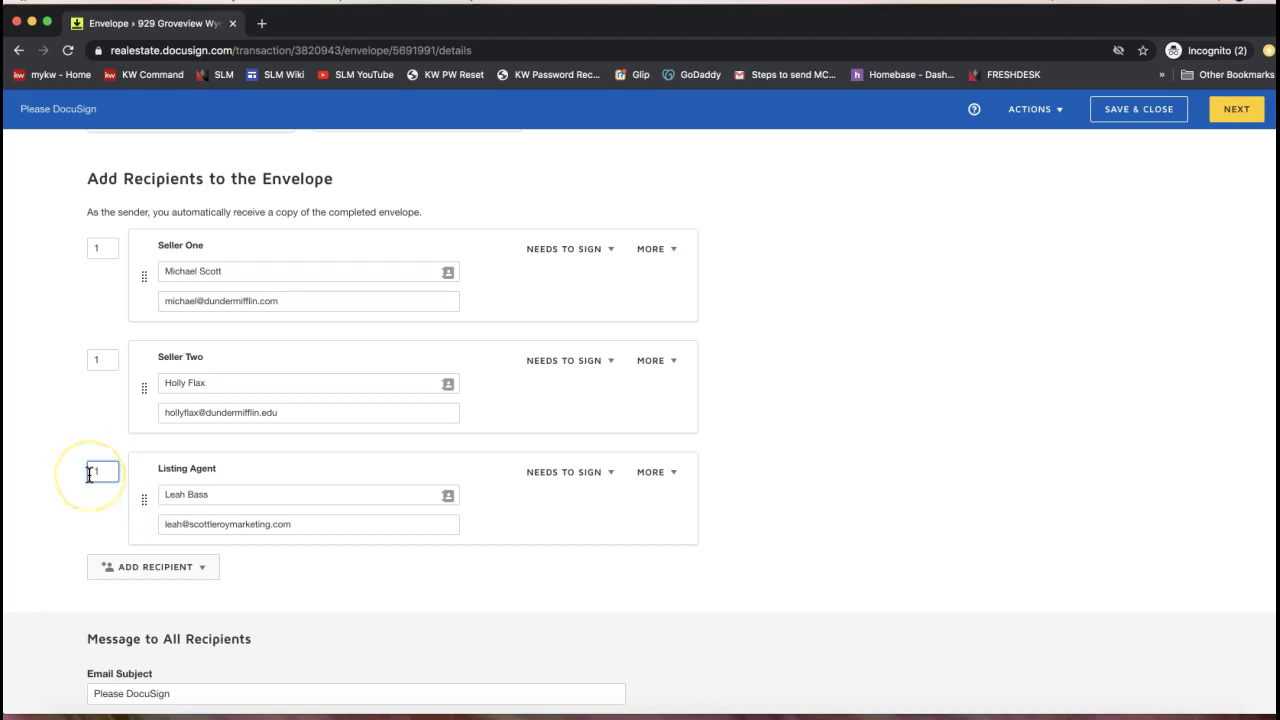
left_click(105, 249)
left_click(103, 358)
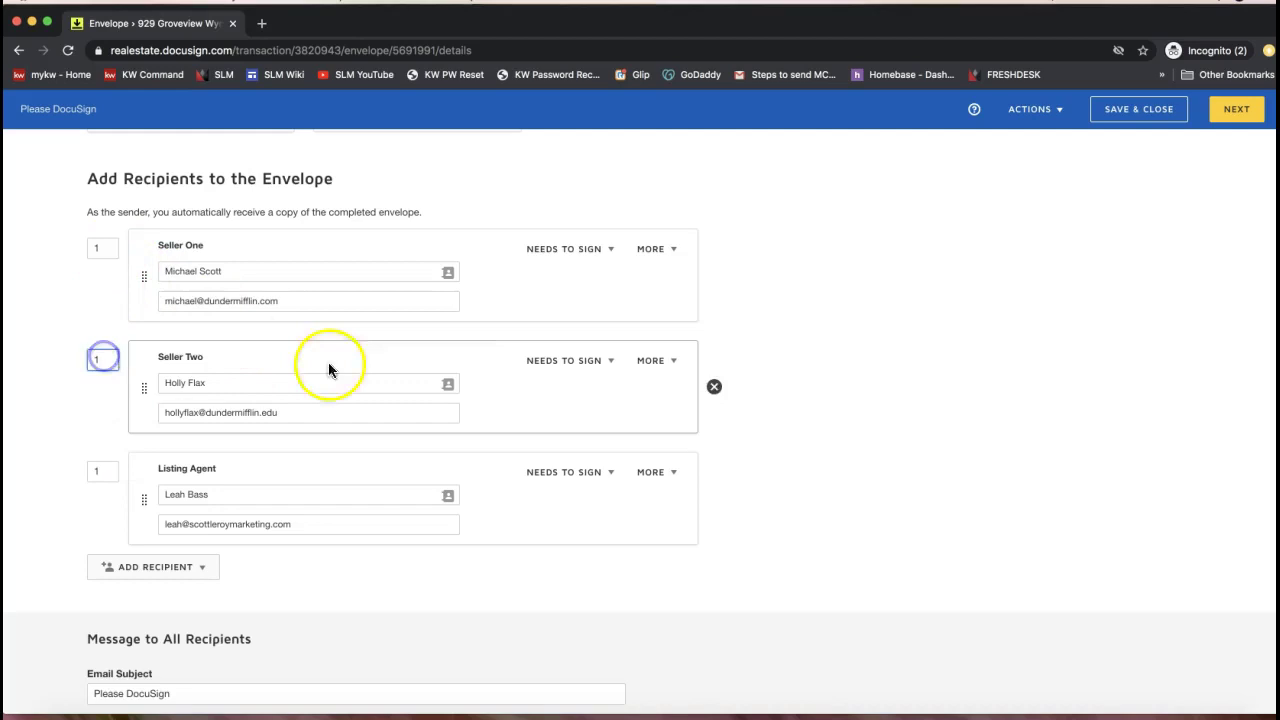
left_click(580, 250)
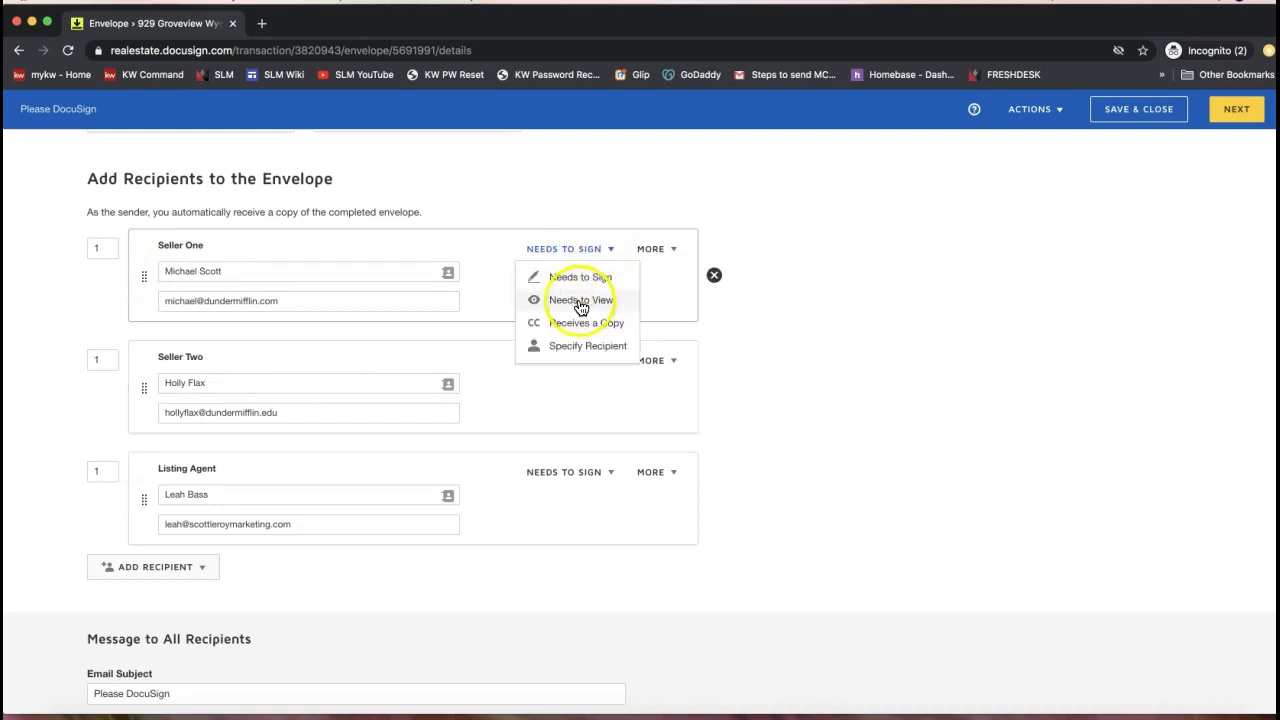
left_click(484, 266)
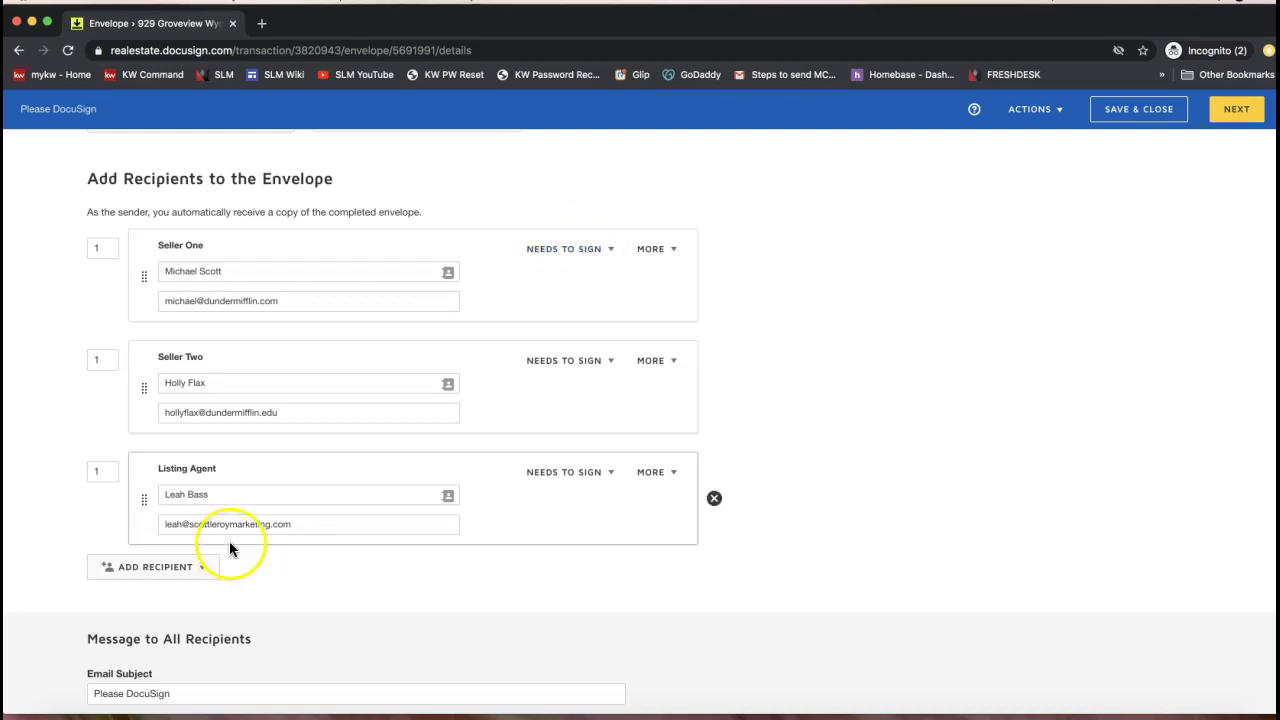
left_click(162, 569)
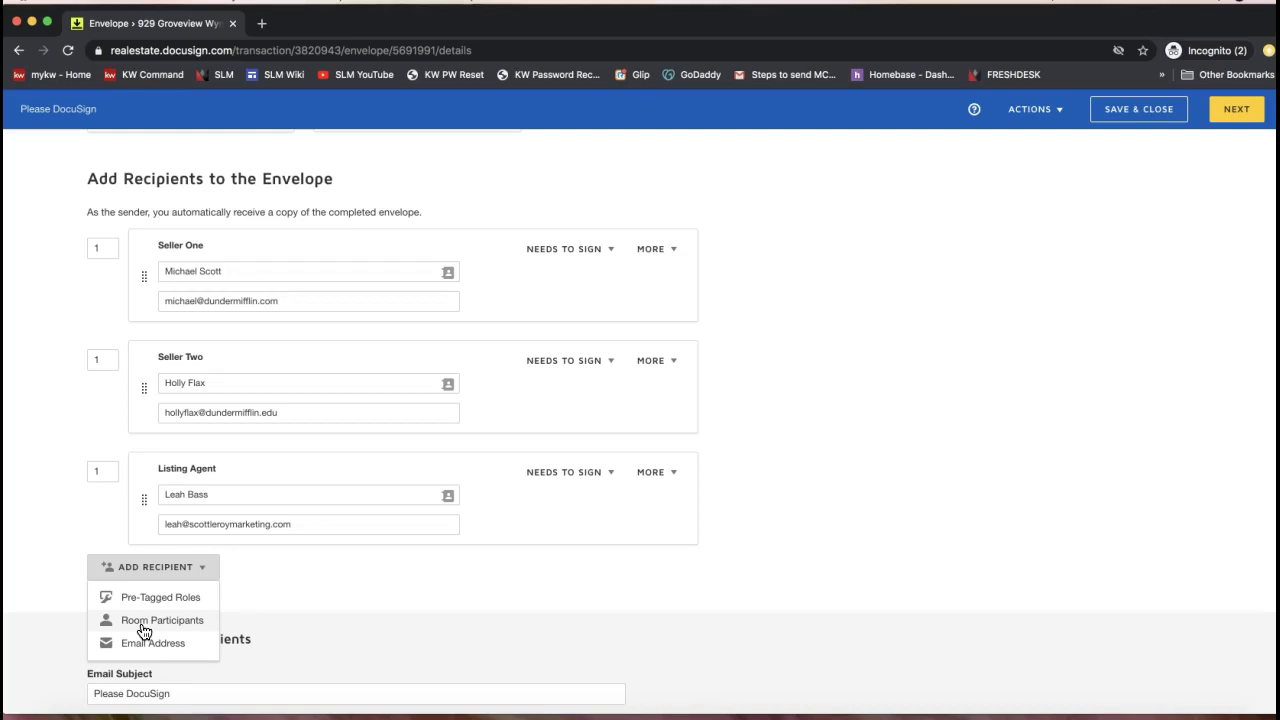
Add a new recipient row with the CC person's full name and e-mail address
left_click(150, 644)
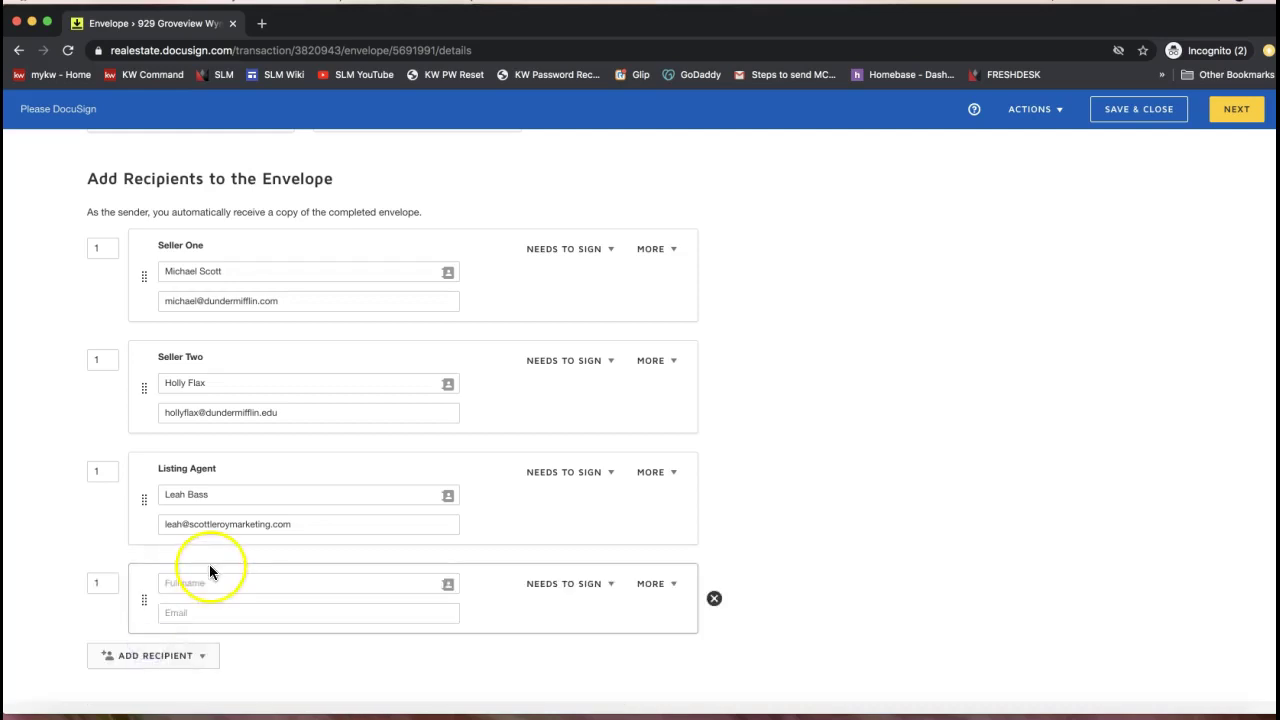
left_click(183, 656)
scroll(150, 590, "down", 3)
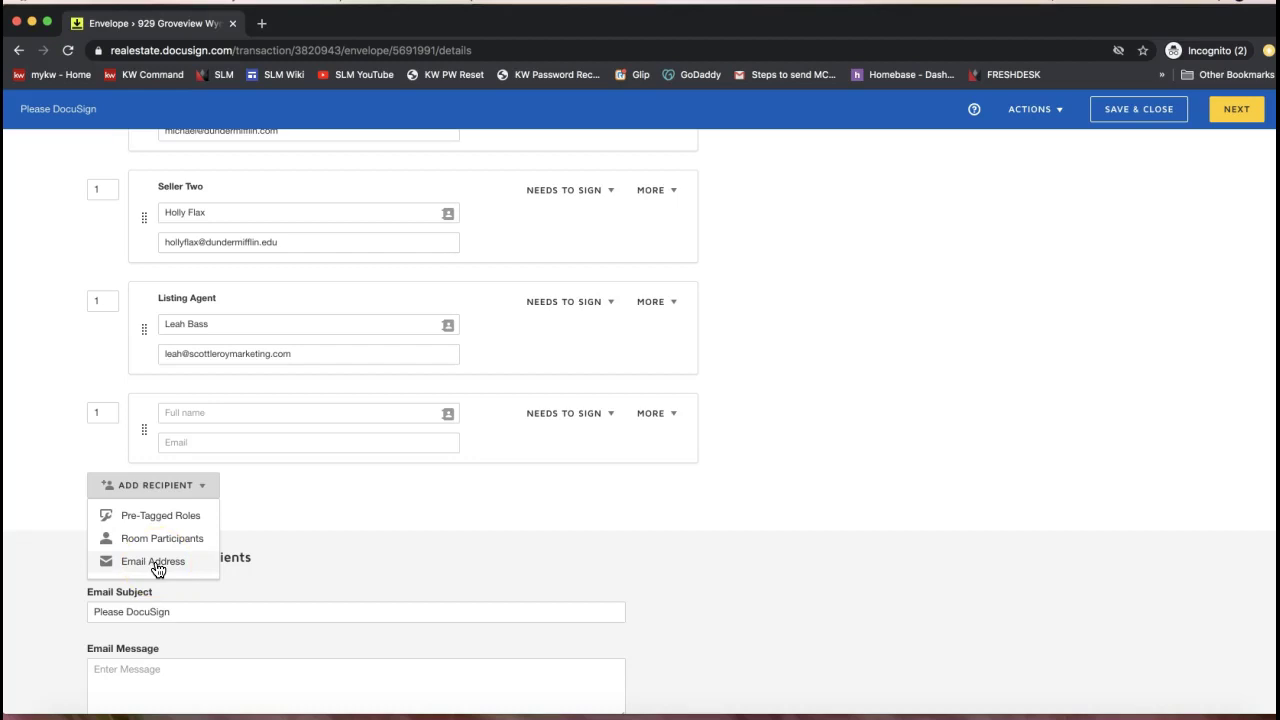
left_click(222, 415)
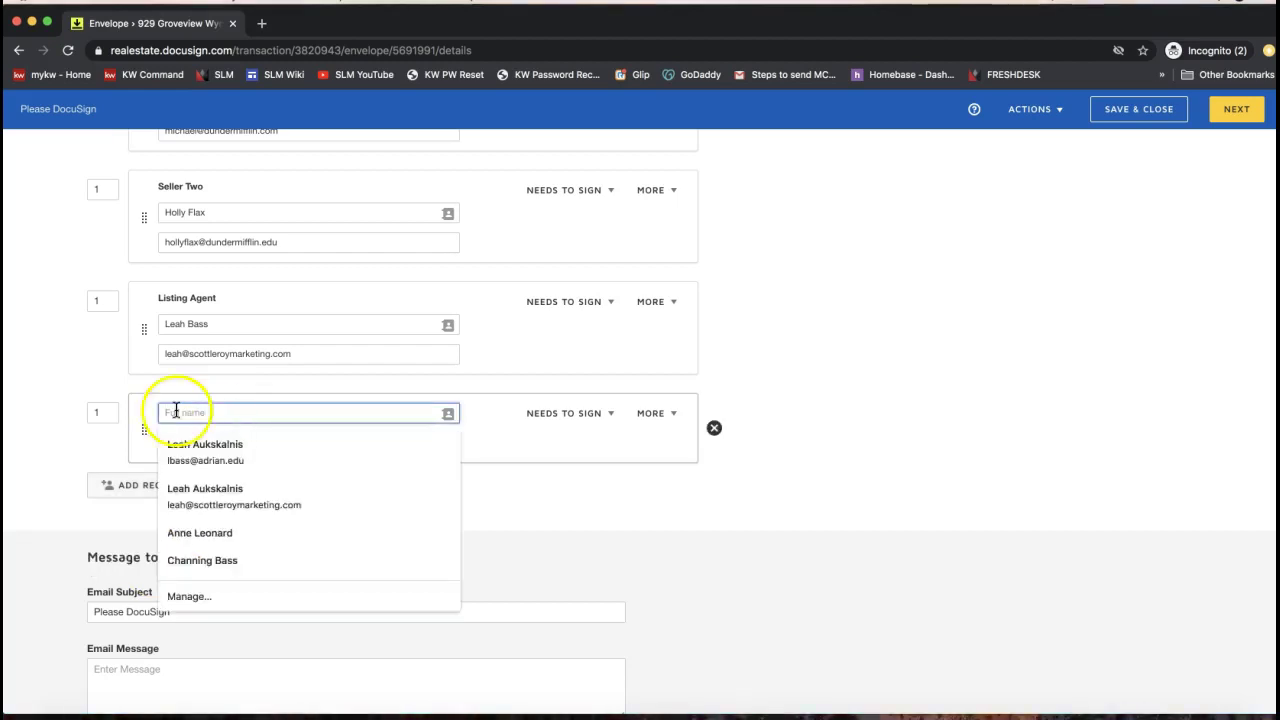
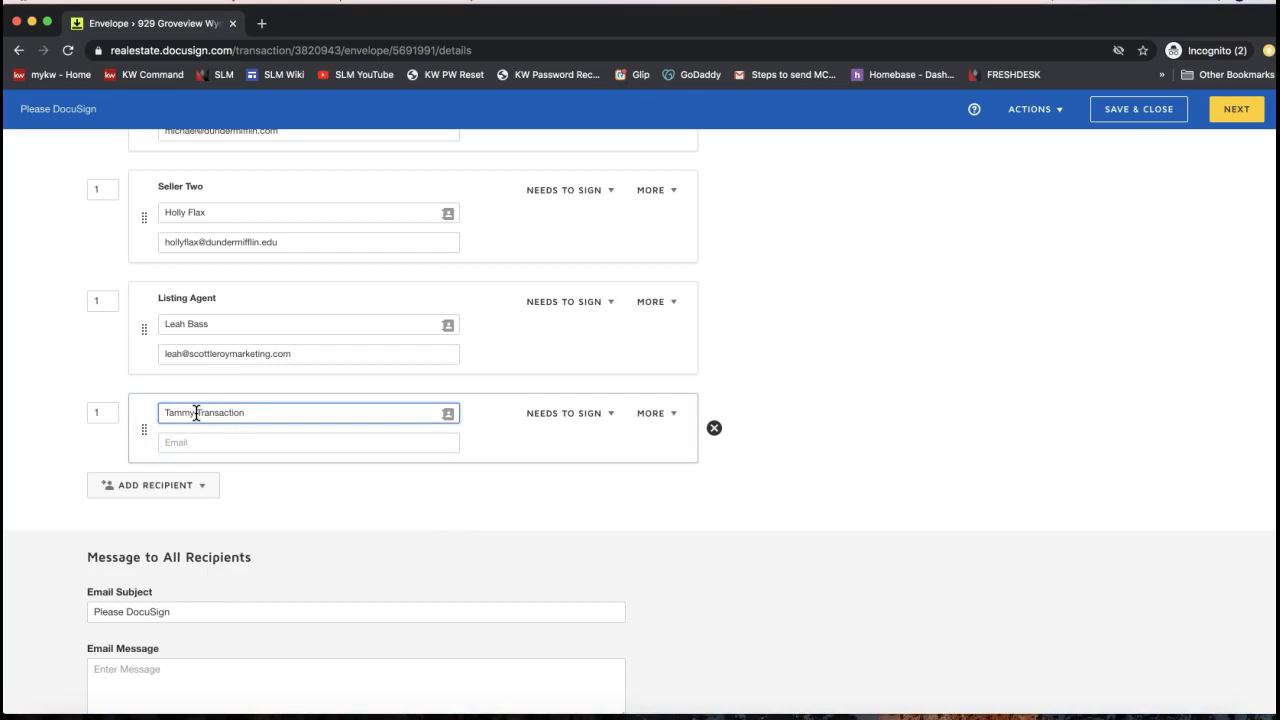
left_click(183, 445)
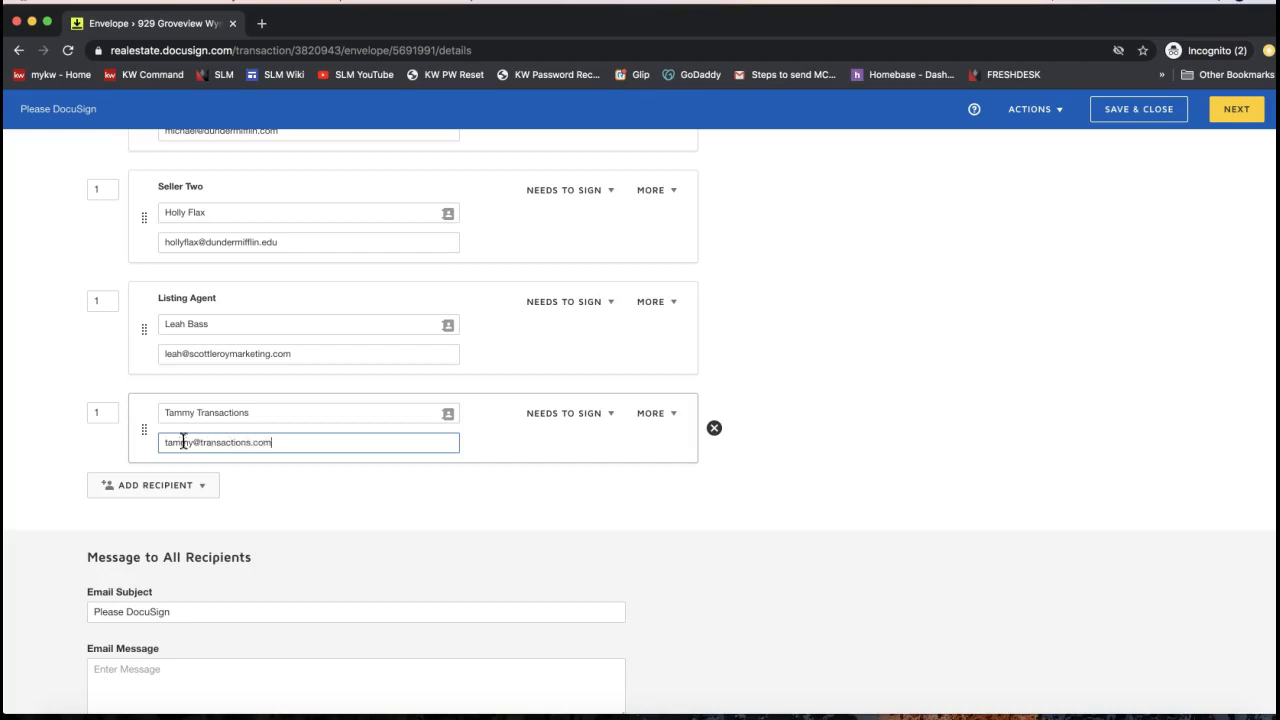
Set the new recipient's routing order to 2
scroll(166, 409, "up", 3)
double_click(104, 517)
type("2")
left_click(82, 553)
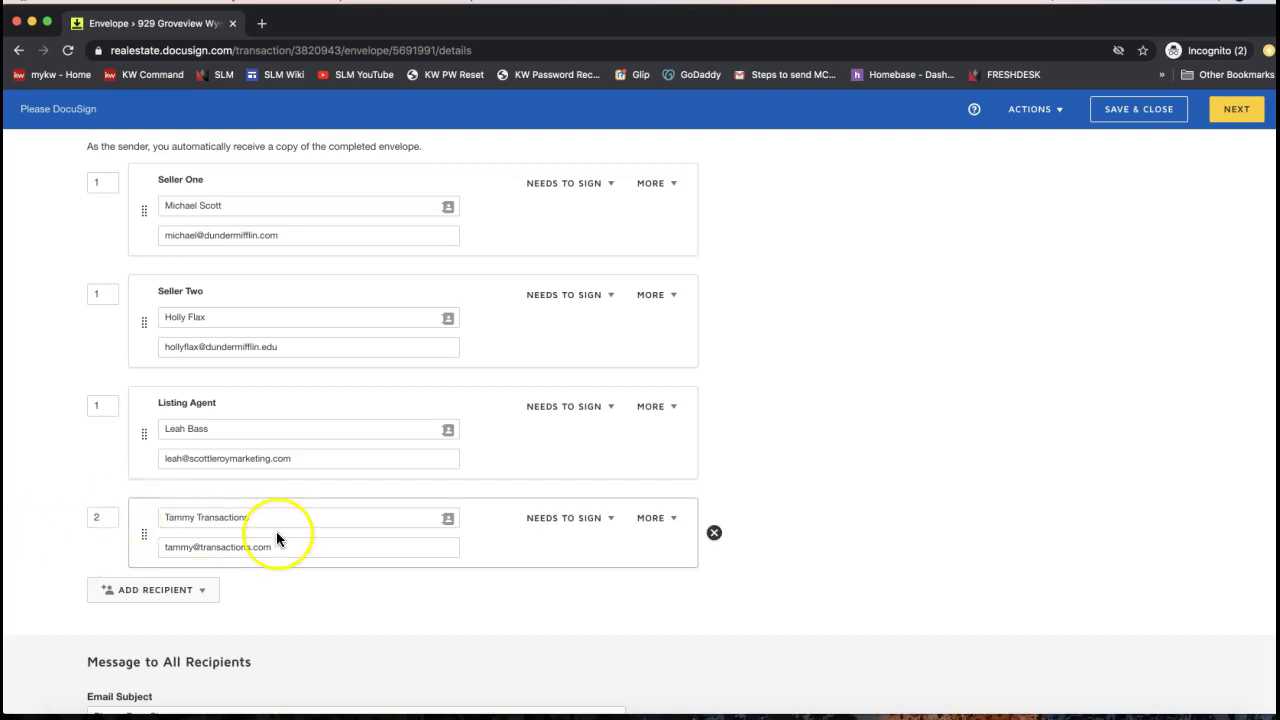
Switch the fourth recipient from Needs to Sign to Receives a Copy
scroll(277, 531, "up", 2)
left_click(100, 252)
left_click(100, 366)
left_click(112, 478)
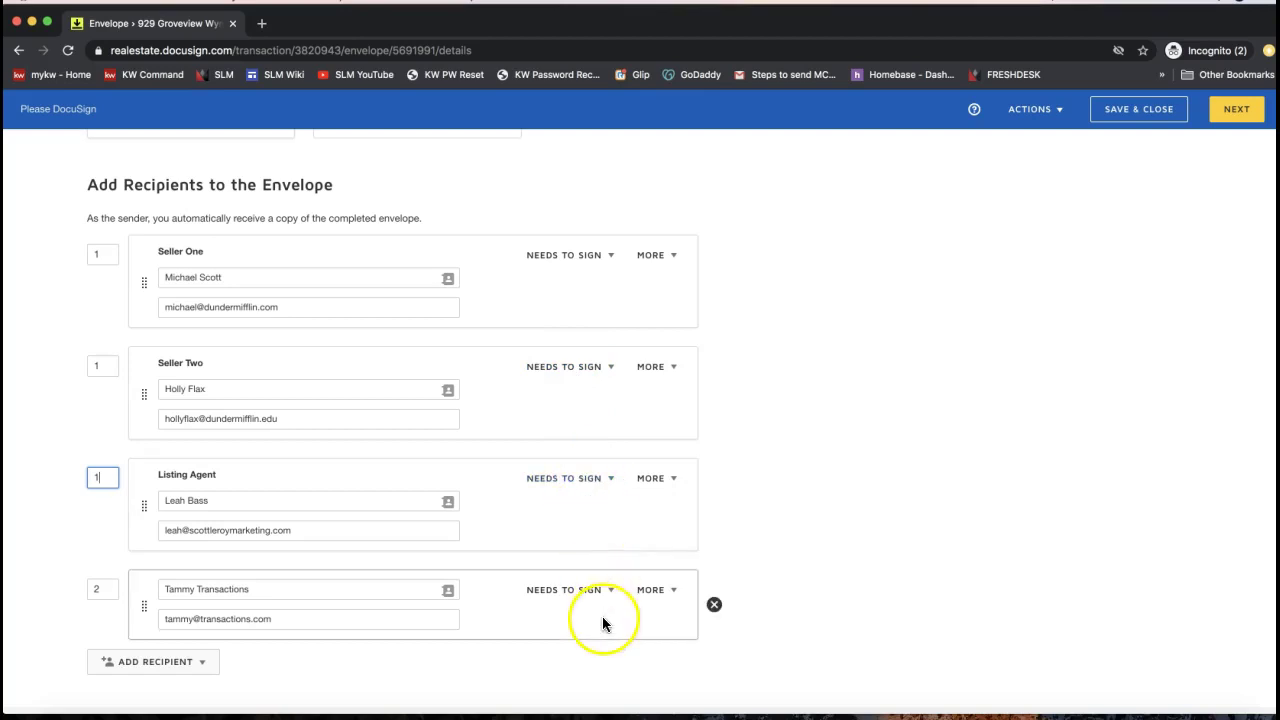
left_click(555, 594)
scroll(566, 597, "down", 1)
left_click(555, 563)
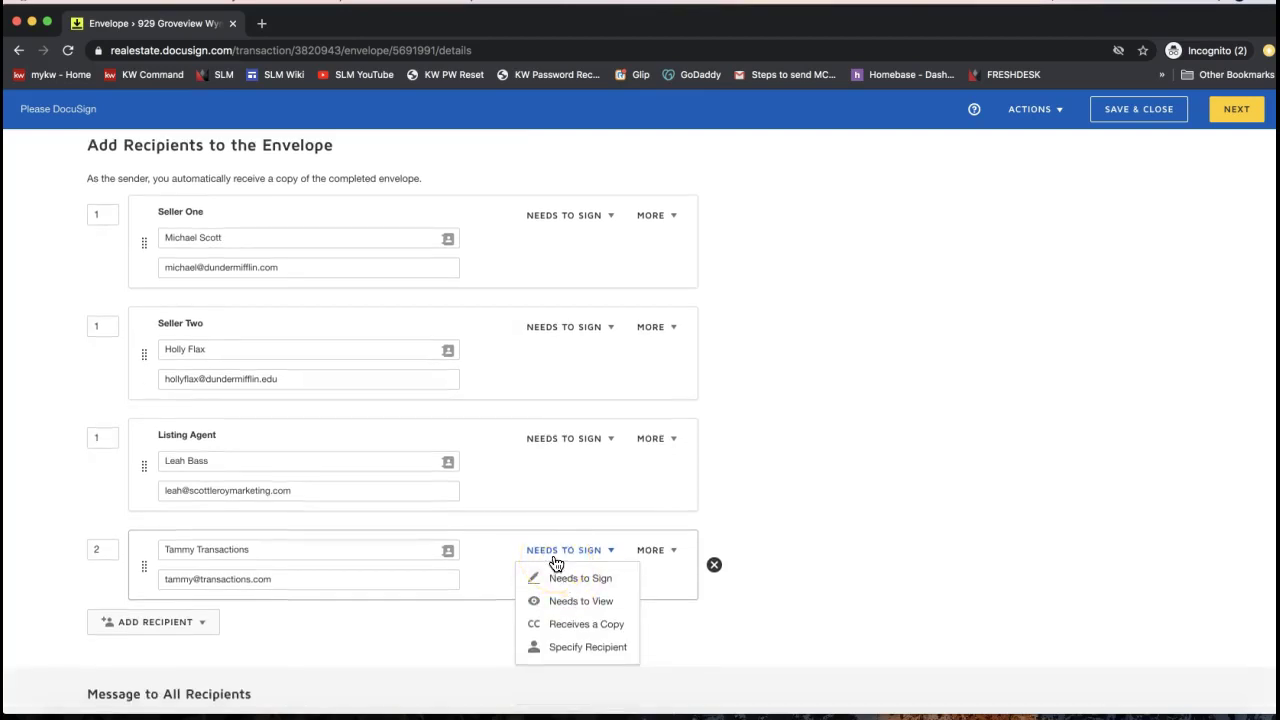
left_click(571, 607)
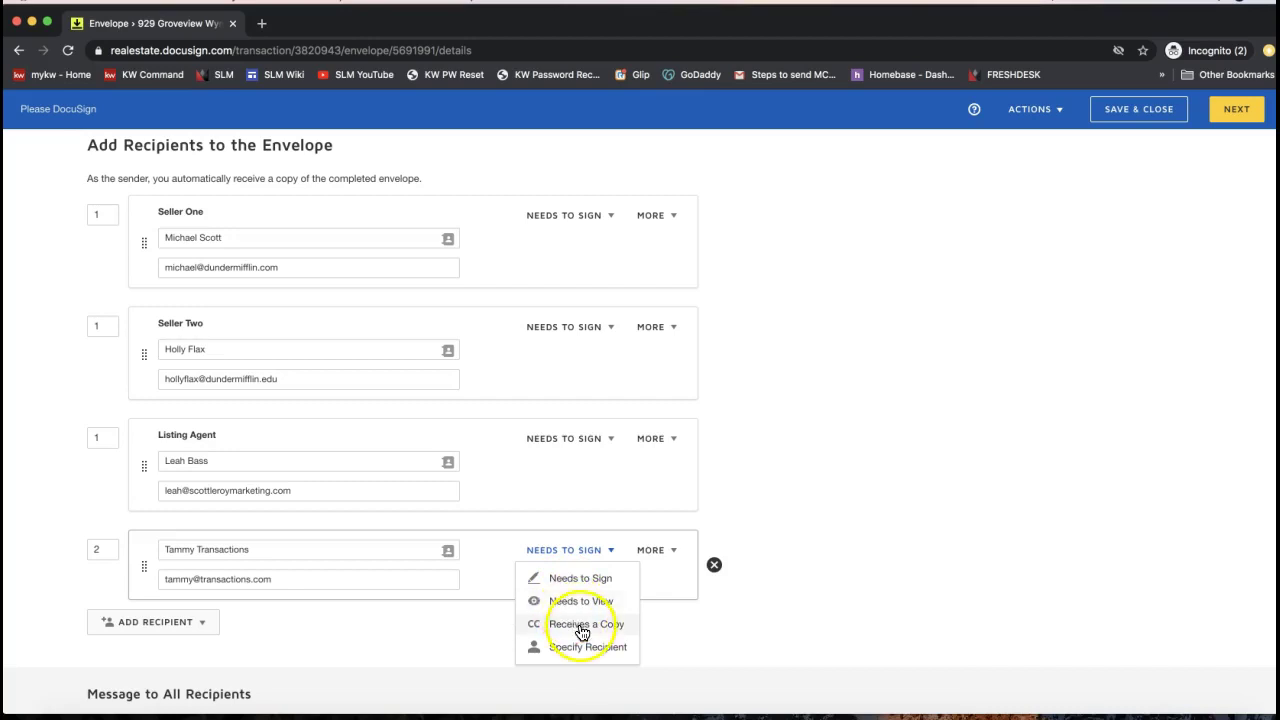
left_click(582, 630)
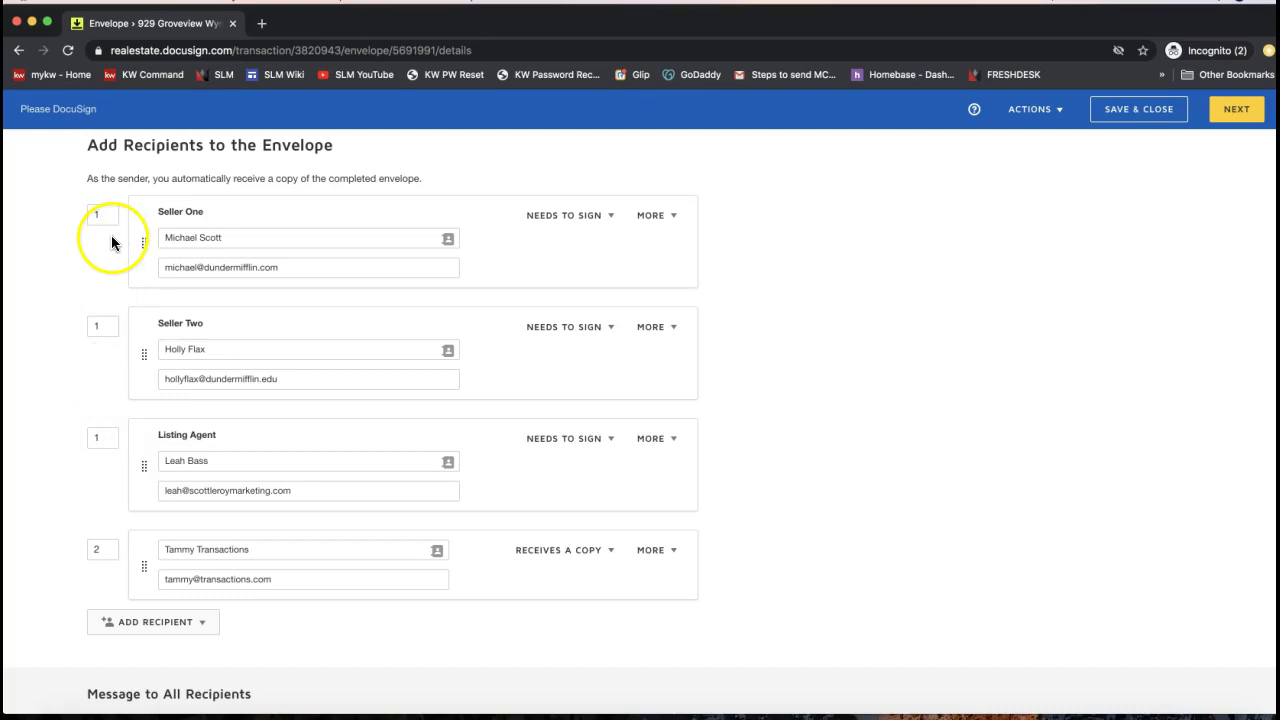
Re-enter routing order 2 for the CC recipient, keeping the other three at 1
left_click(946, 458)
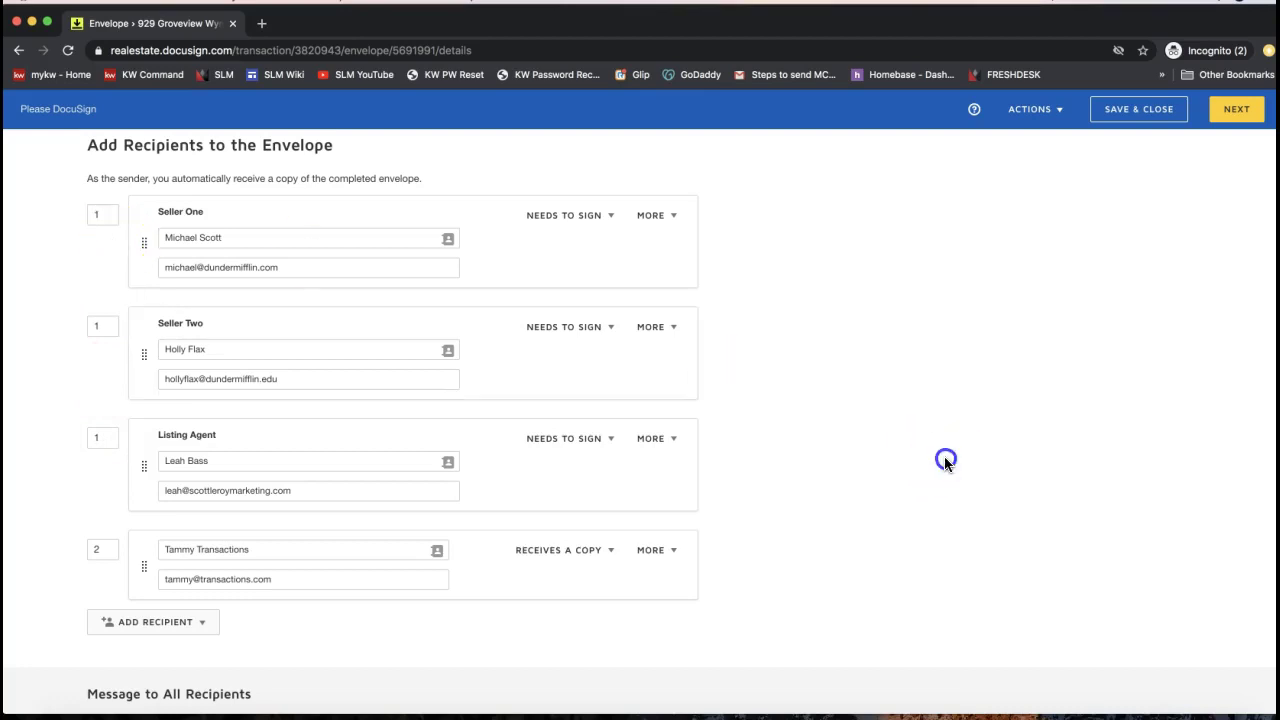
left_click(1242, 114)
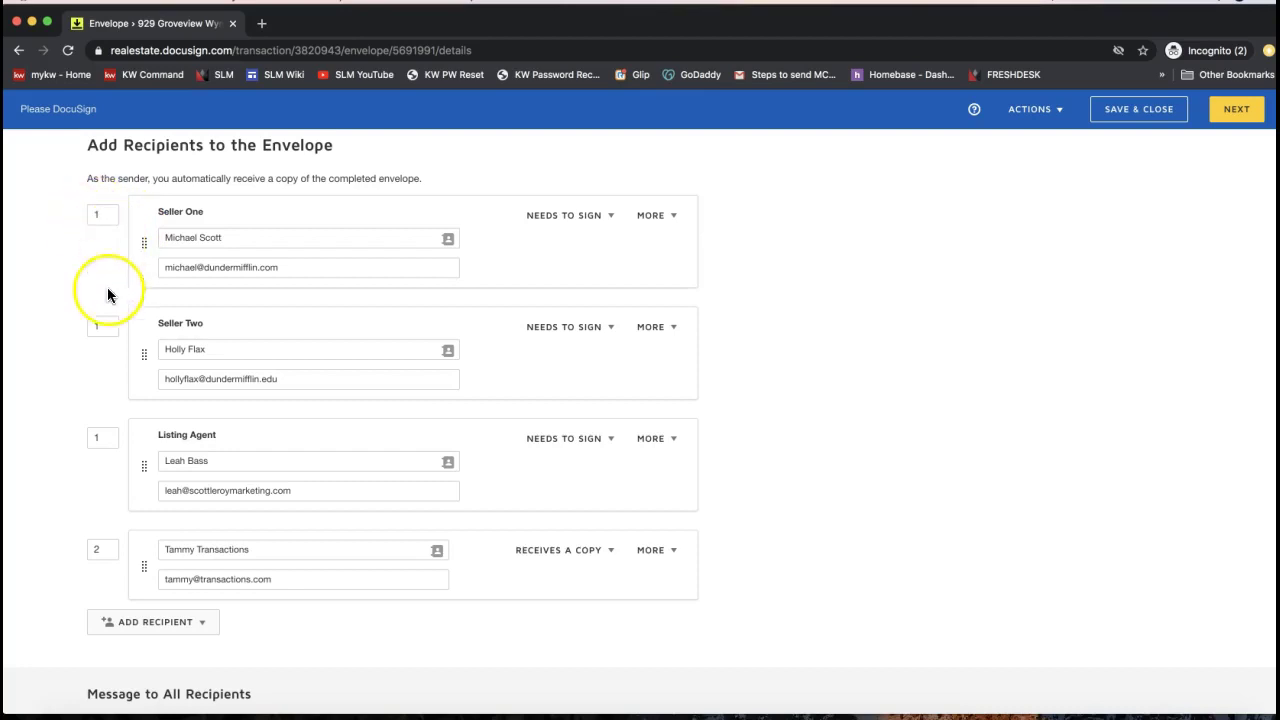
double_click(104, 550)
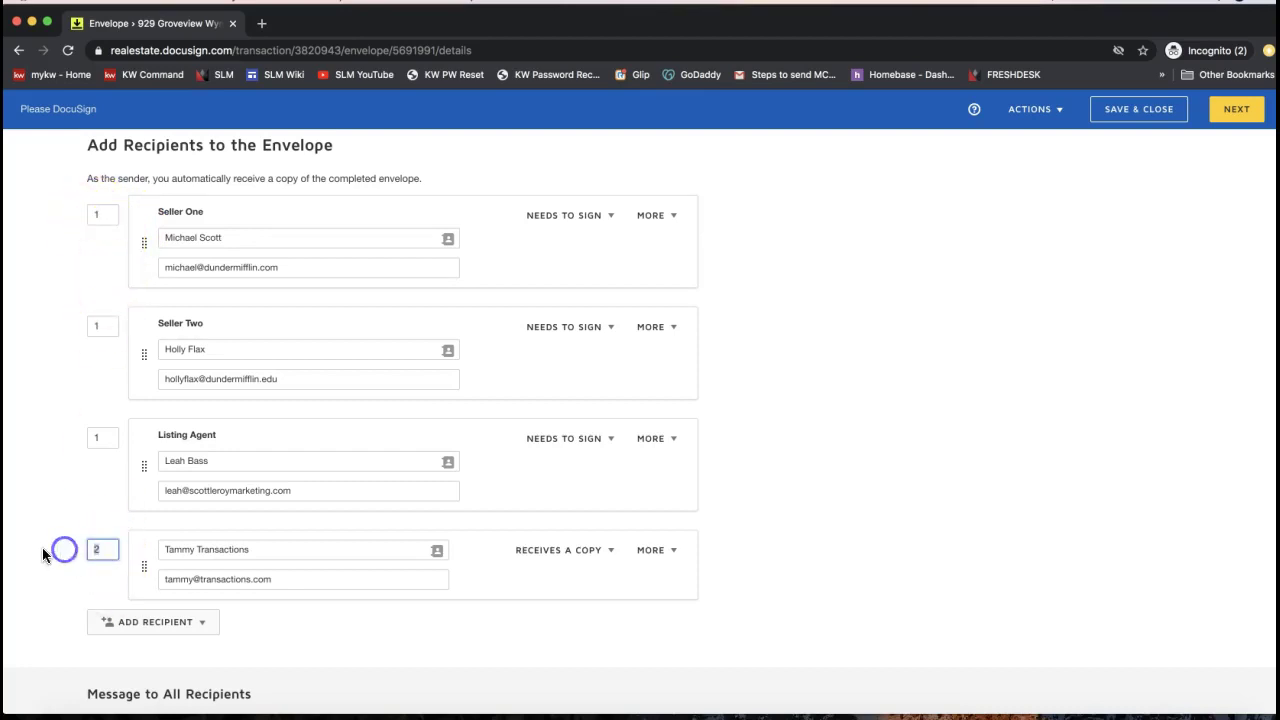
left_click(96, 549)
type("2")
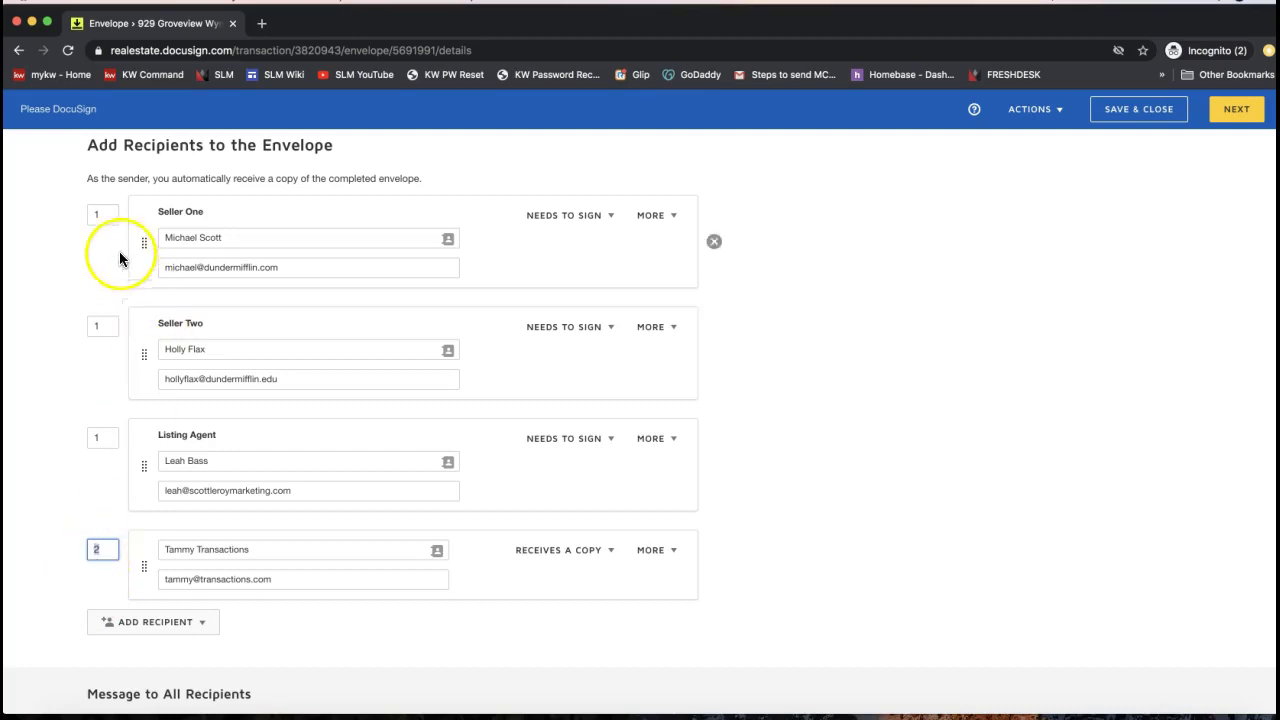
left_click(105, 210)
left_click(106, 329)
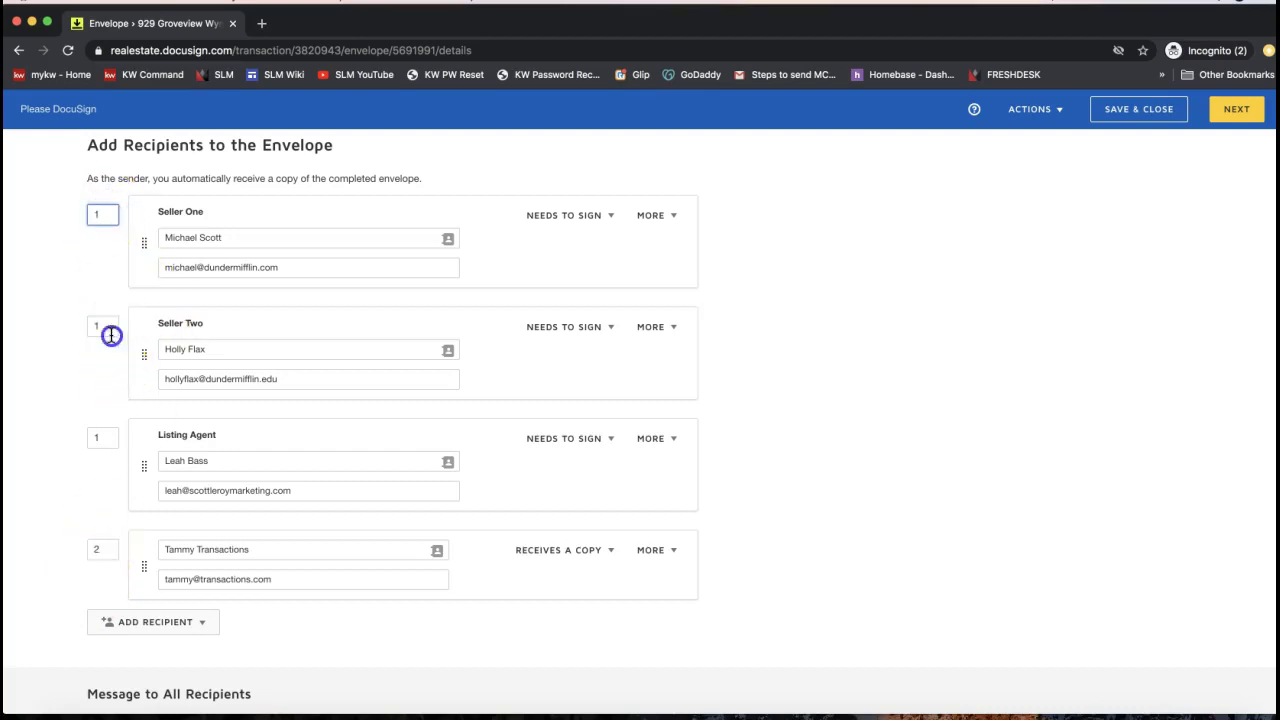
left_click(105, 437)
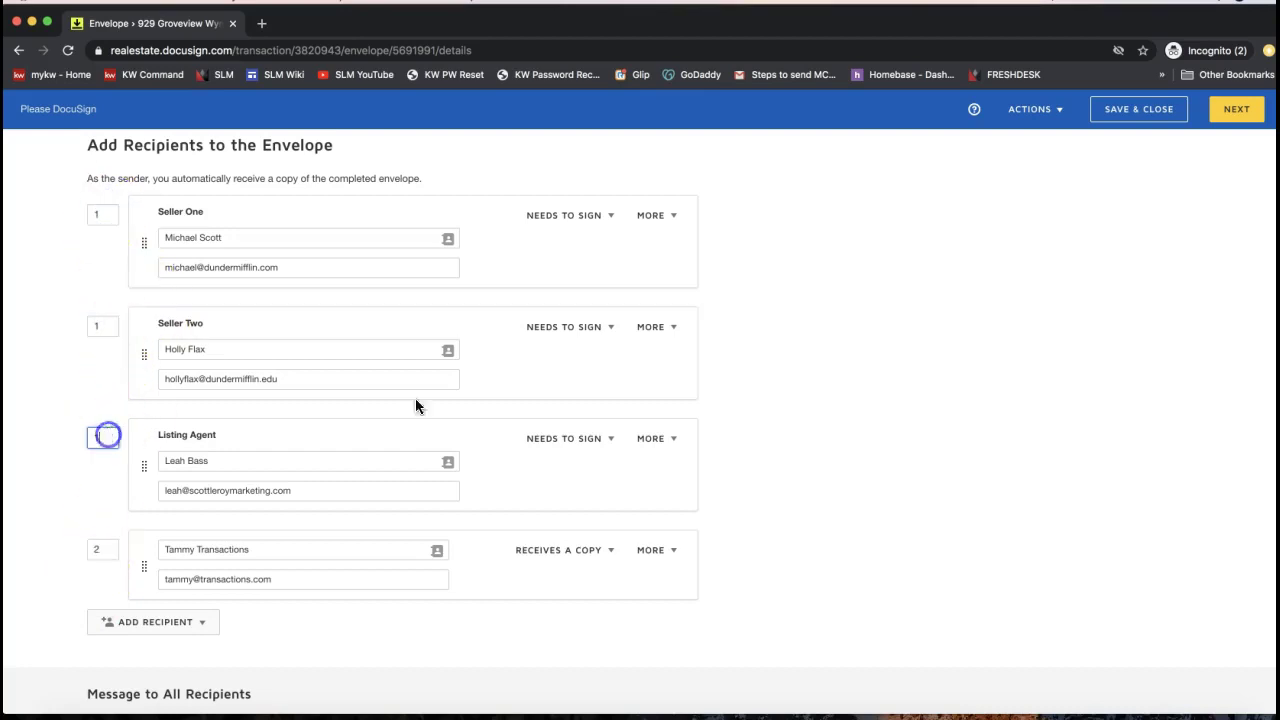
Confirm the CC recipient still receives a copy and proceed to the add-fields screen
left_click(552, 550)
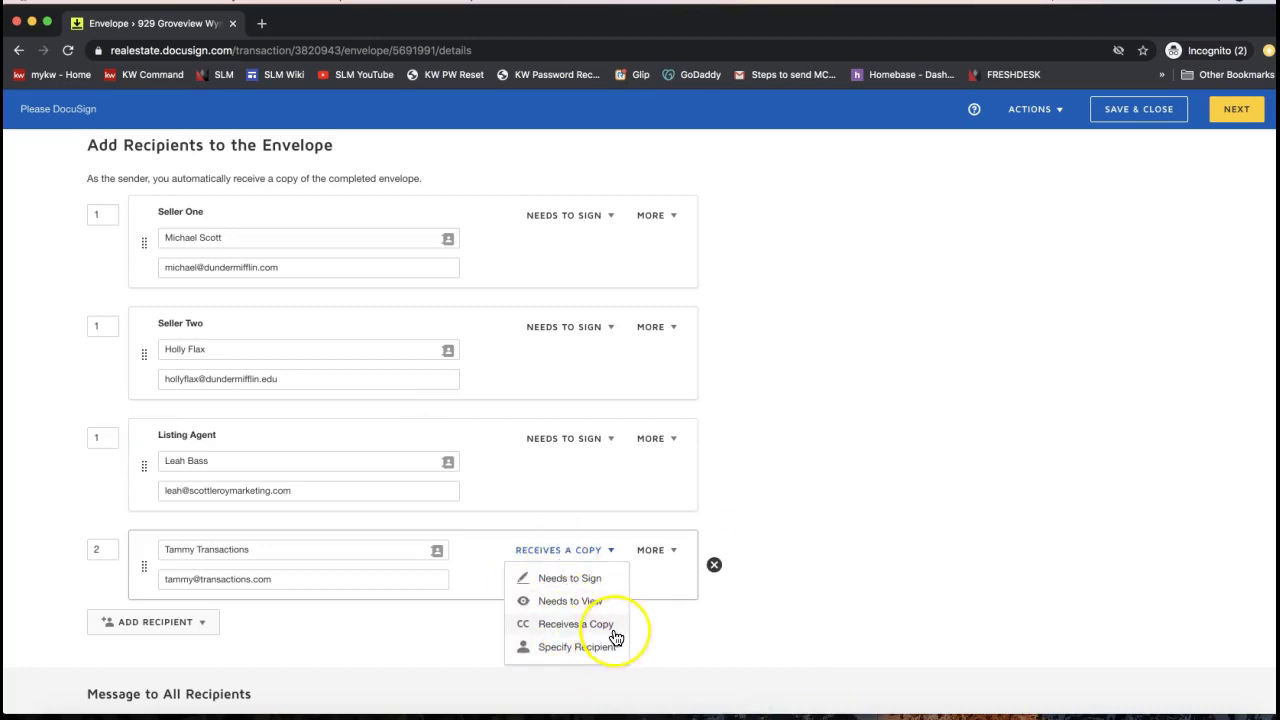
left_click(568, 630)
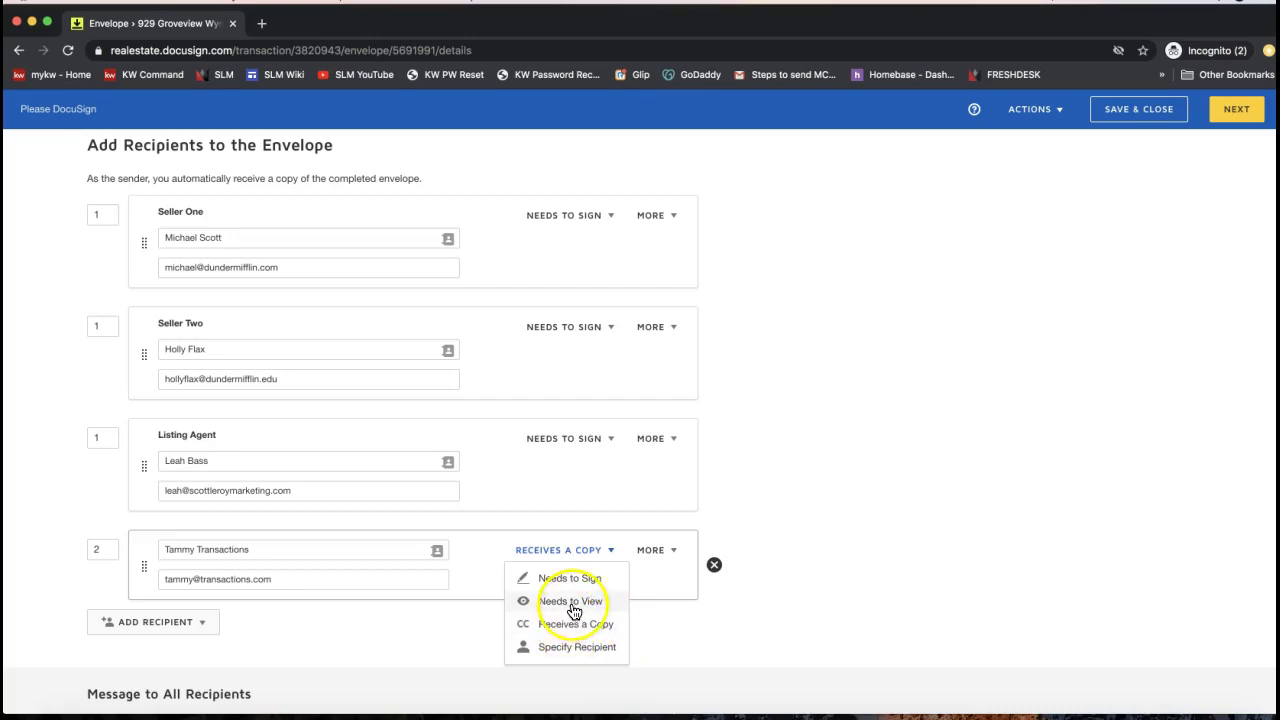
left_click(598, 630)
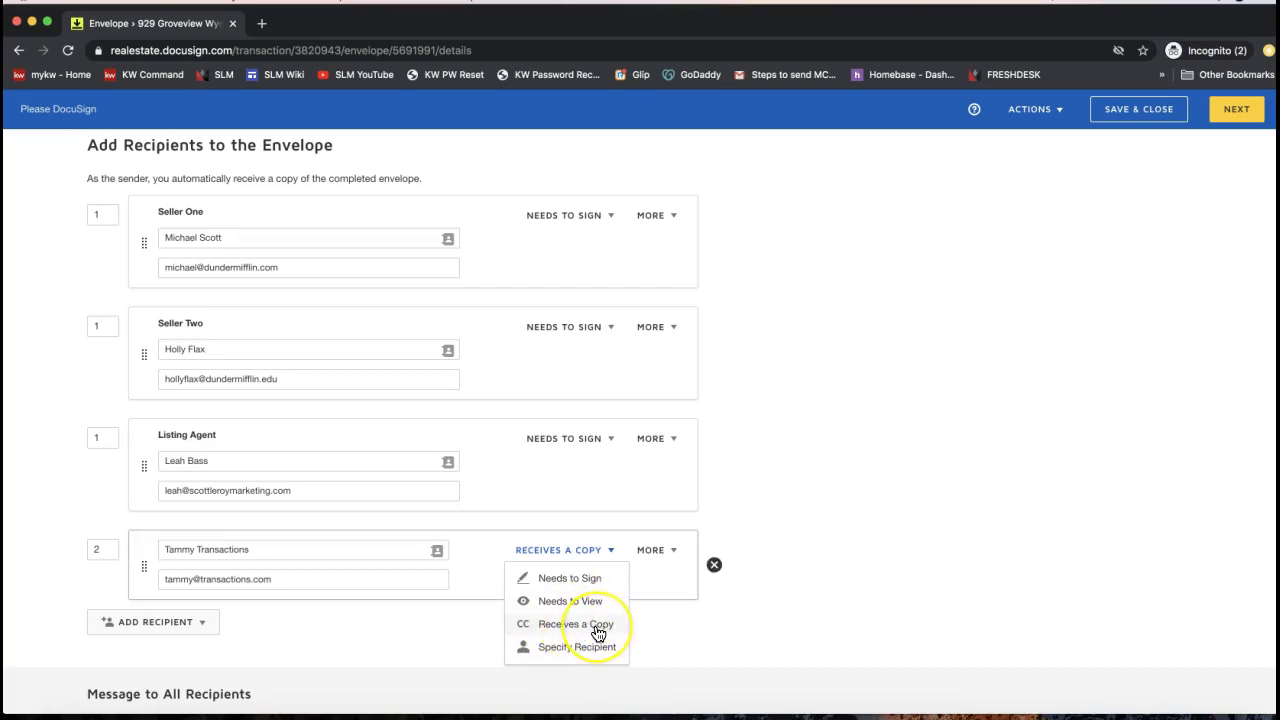
left_click(1076, 462)
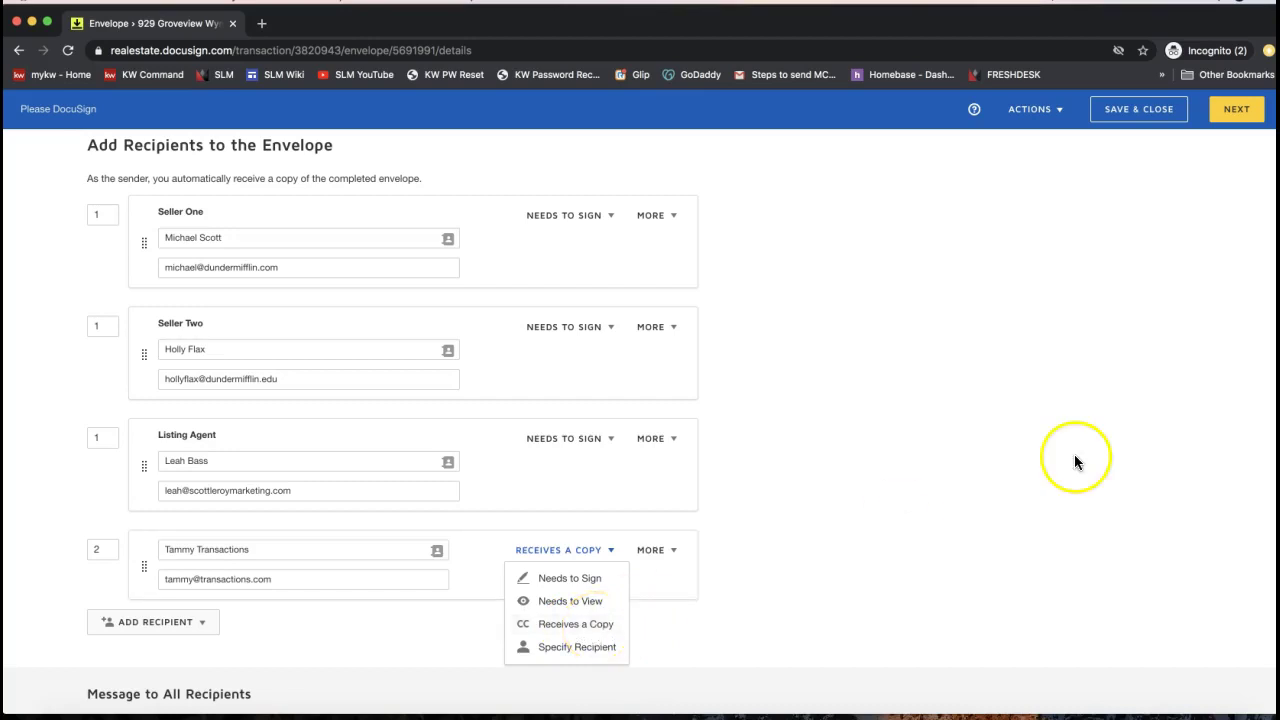
left_click(979, 445)
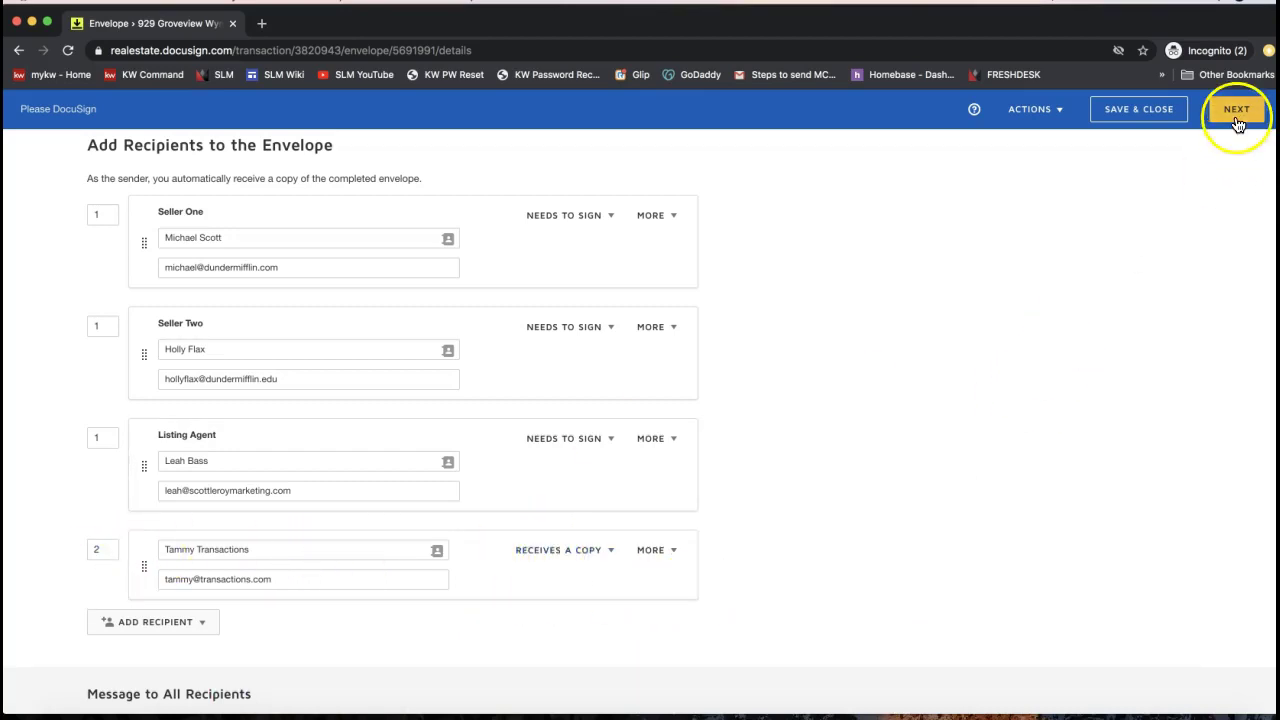
left_click(1237, 120)
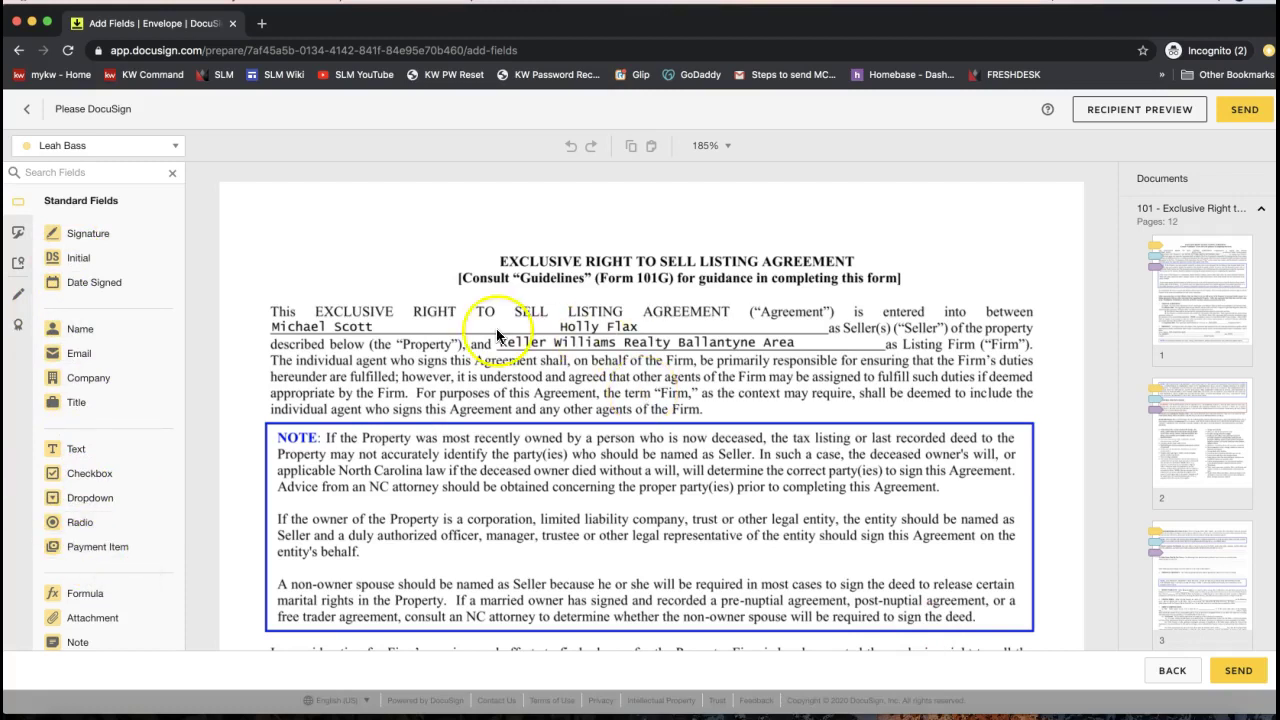
Review page 1's initial fields for the listing agent and both sellers in the signer list
scroll(583, 338, "down", 10)
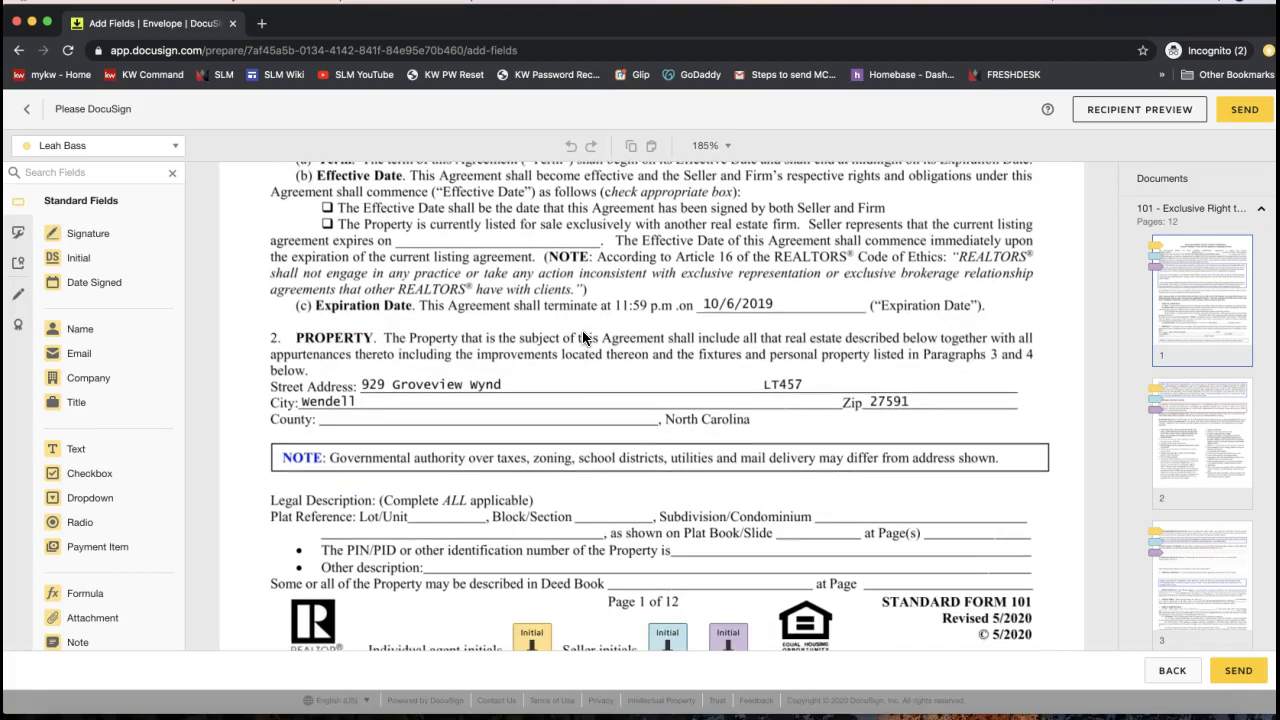
scroll(583, 338, "down", 3)
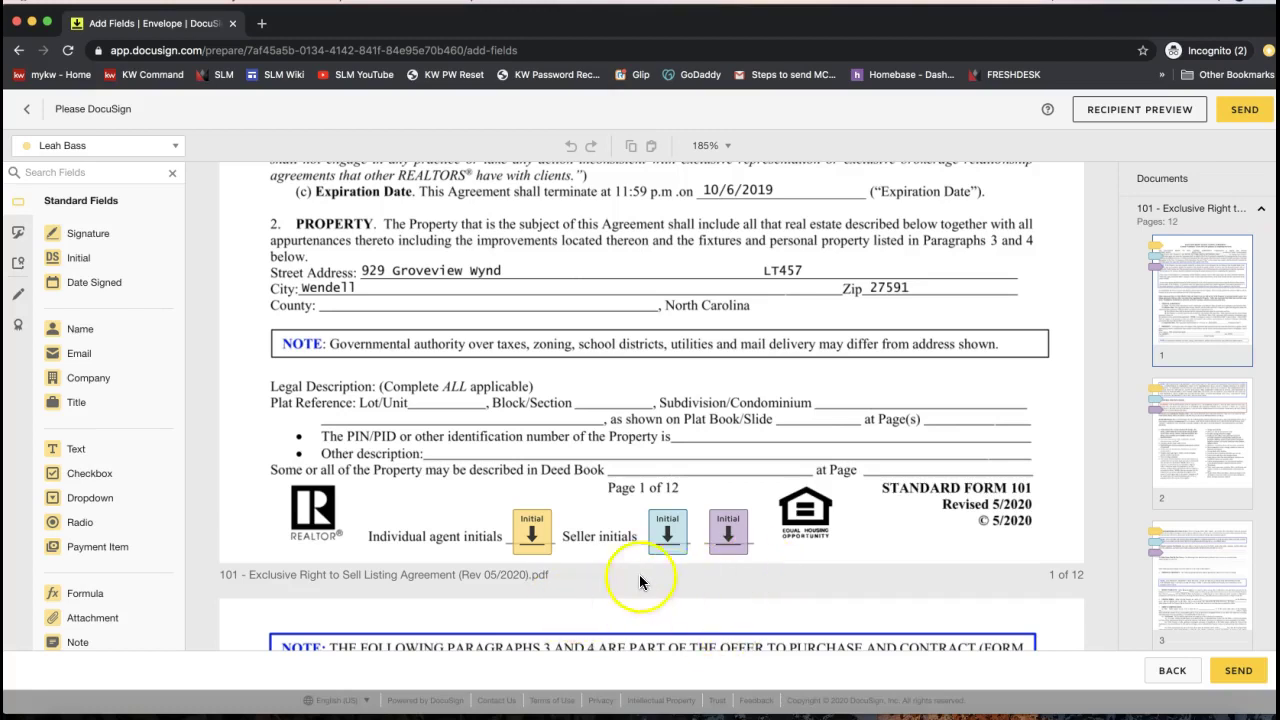
left_click(87, 150)
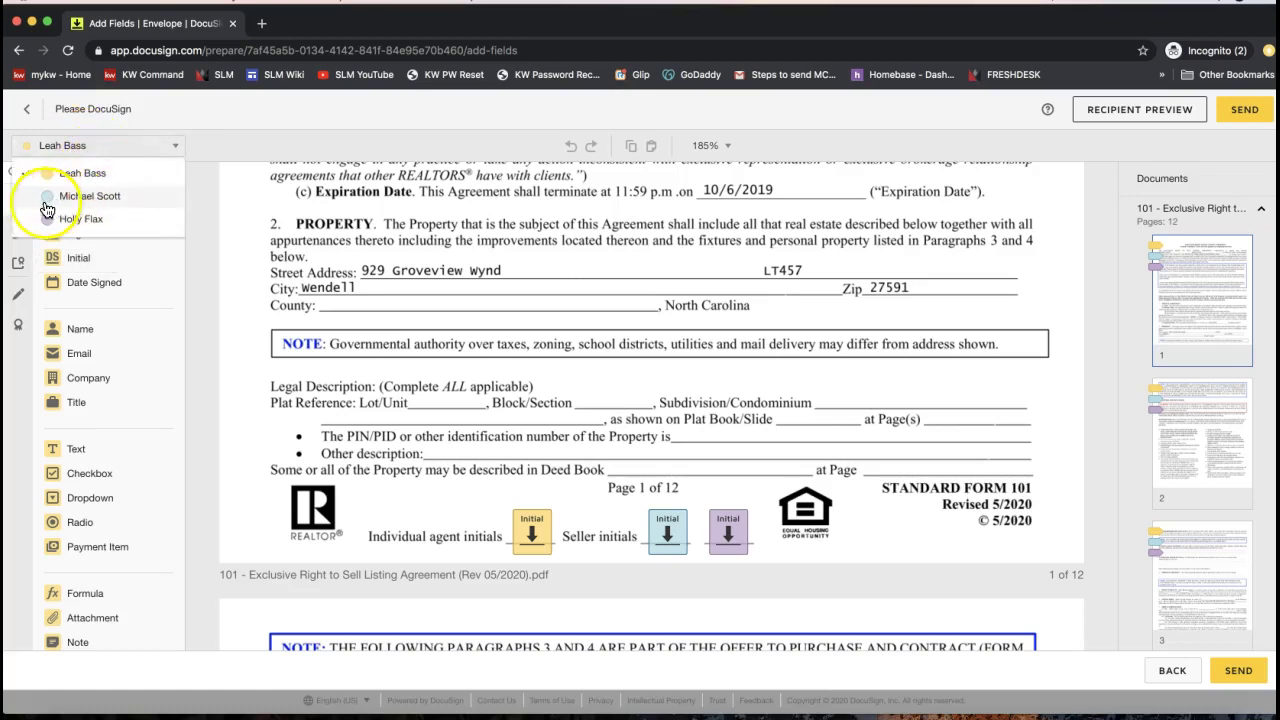
left_click(348, 322)
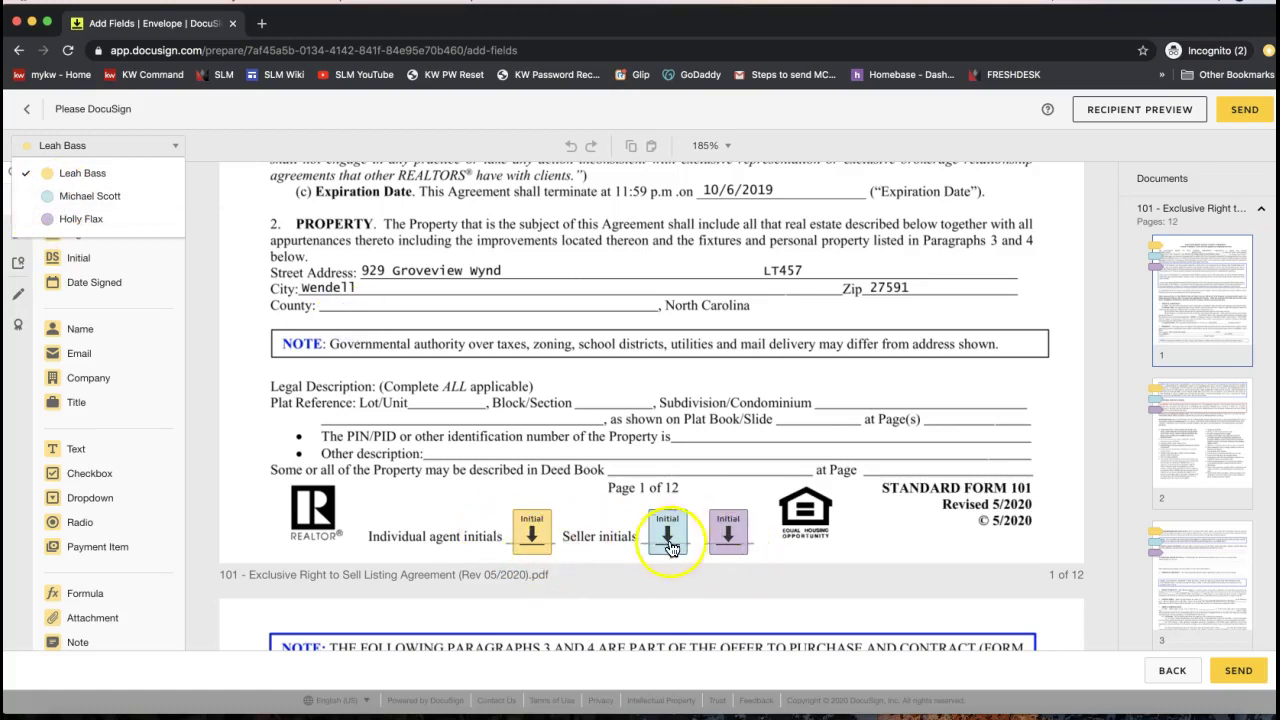
left_click(784, 409)
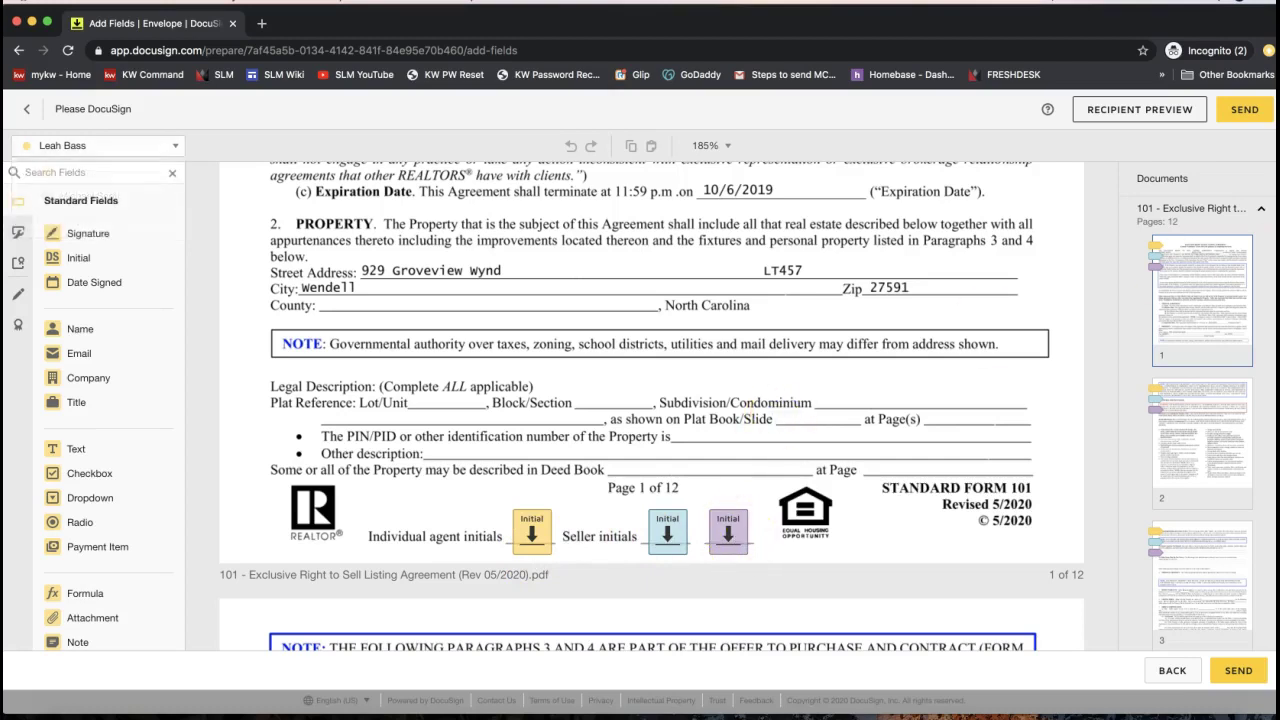
Send the Exclusive Right to Sell envelope to all its recipients
left_click(1237, 117)
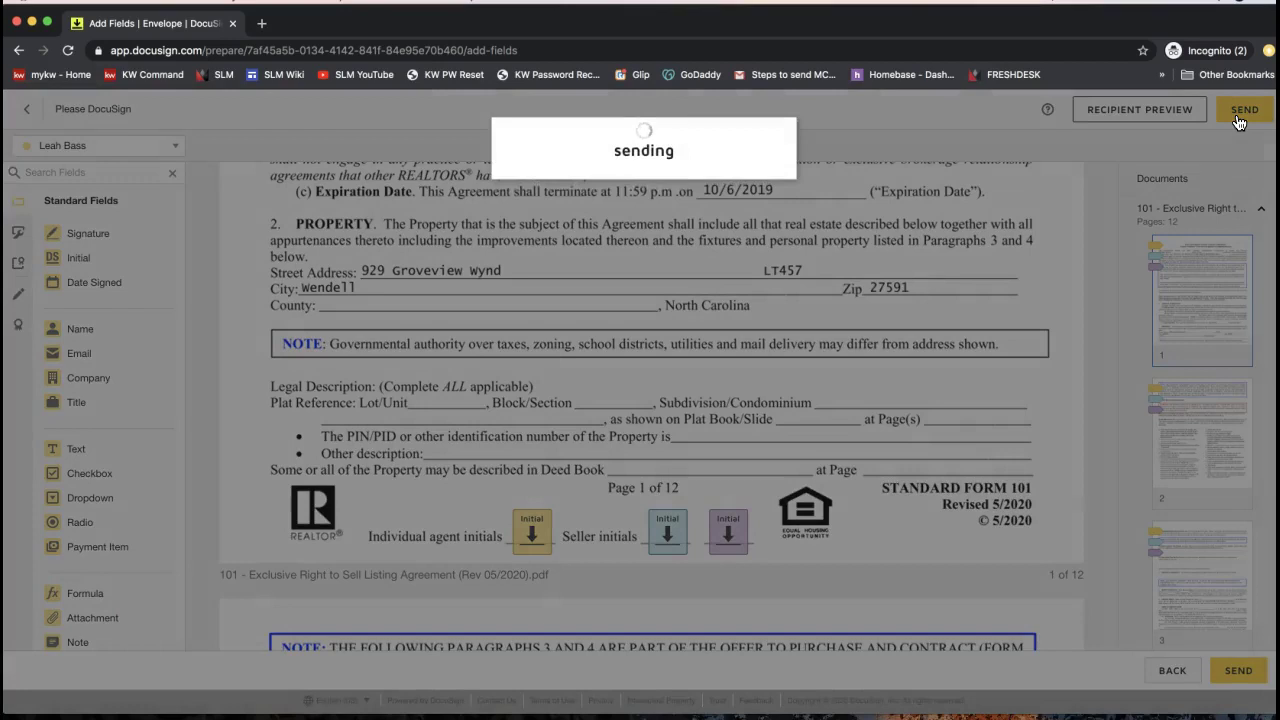